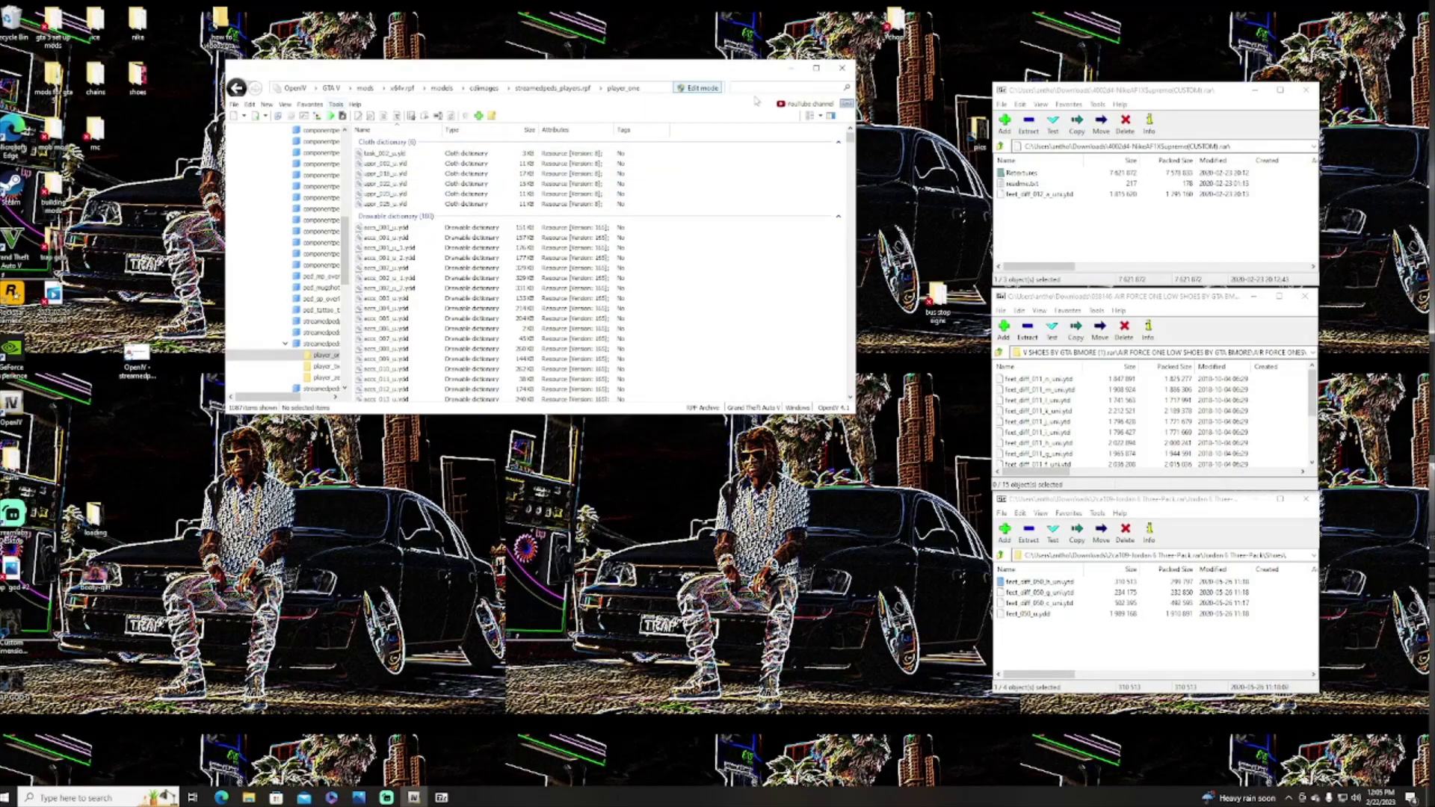
# - Turn on edit mode for the player_one folder and check the installed plugins in the ASI Manager
pyautogui.click(700, 88)
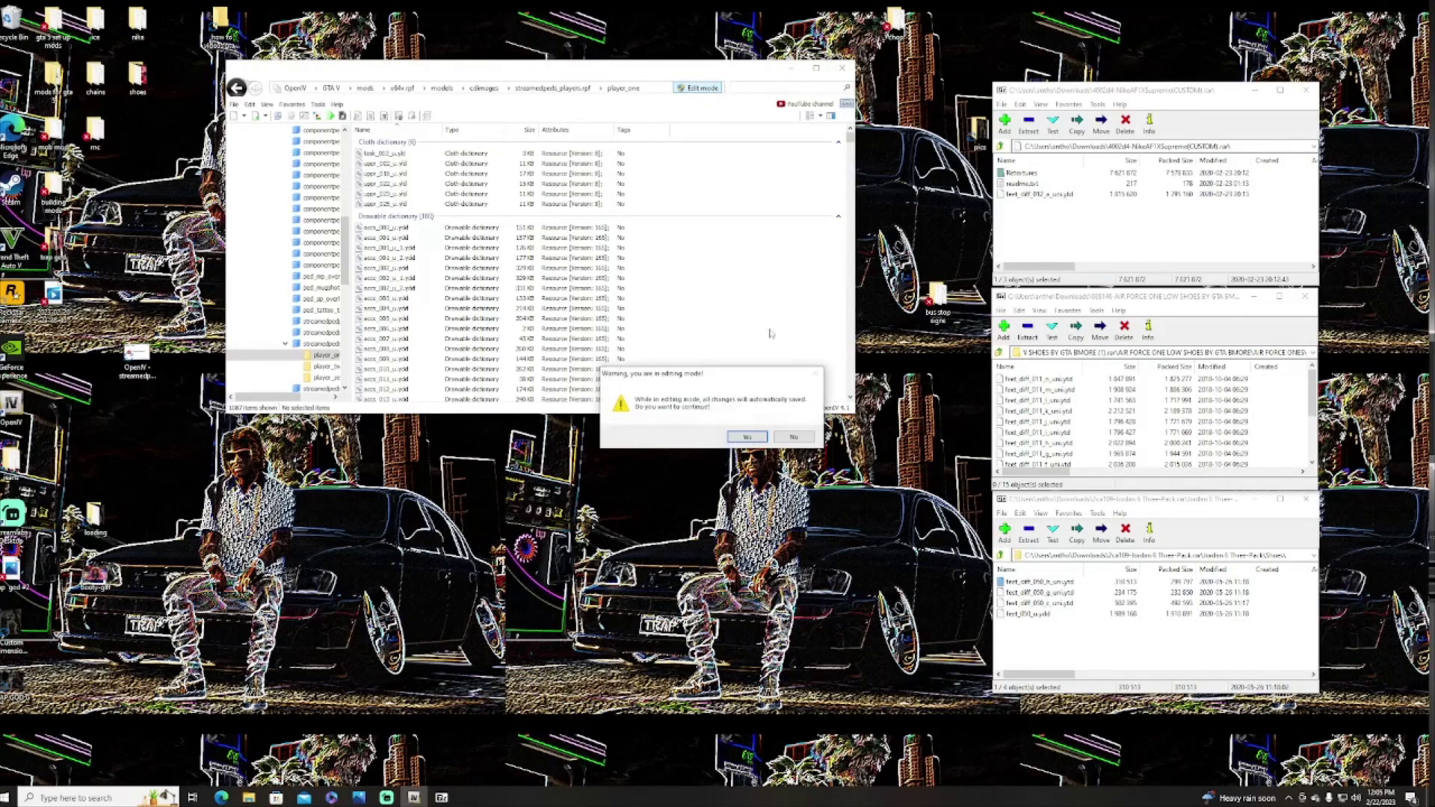
pyautogui.click(747, 438)
pyautogui.click(335, 104)
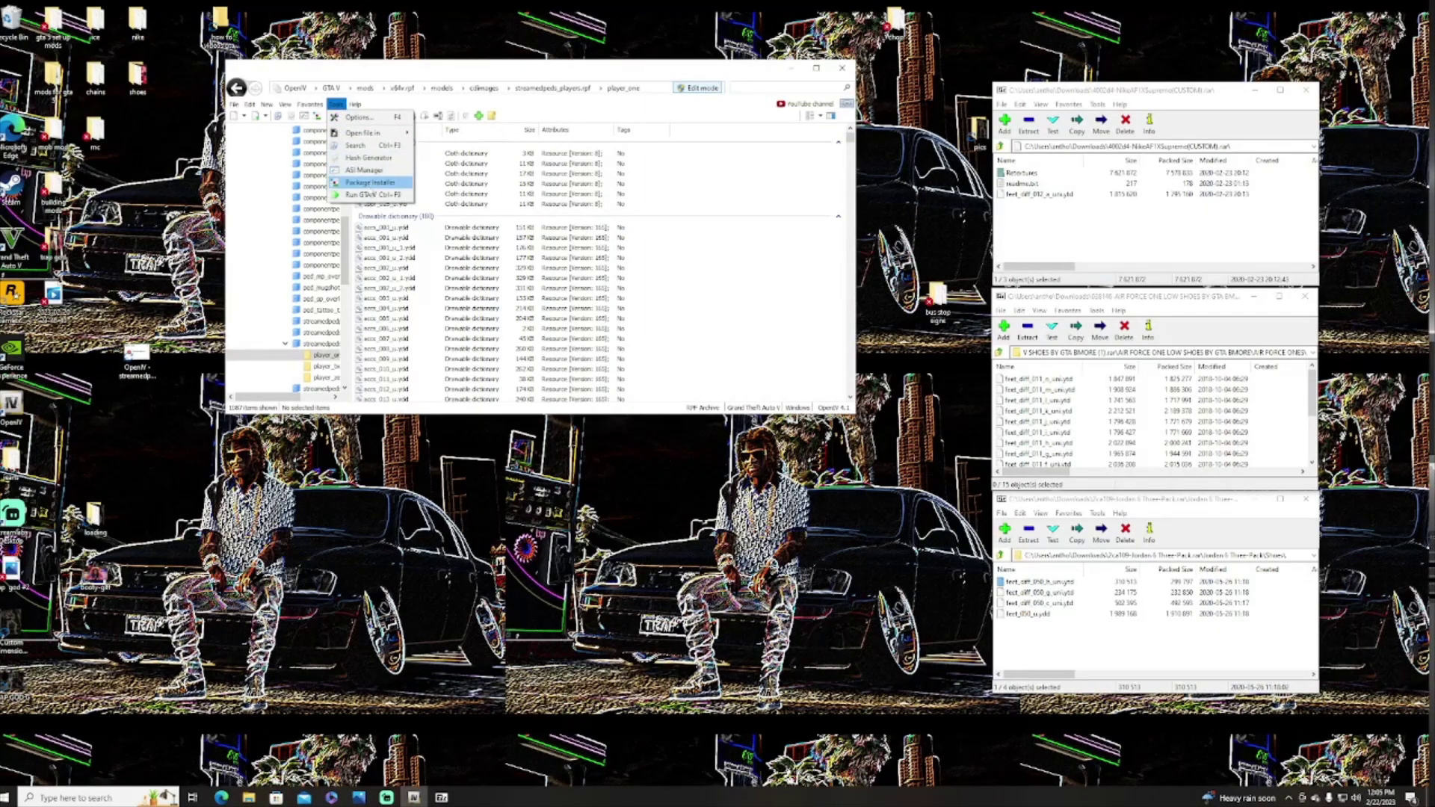
pyautogui.click(364, 169)
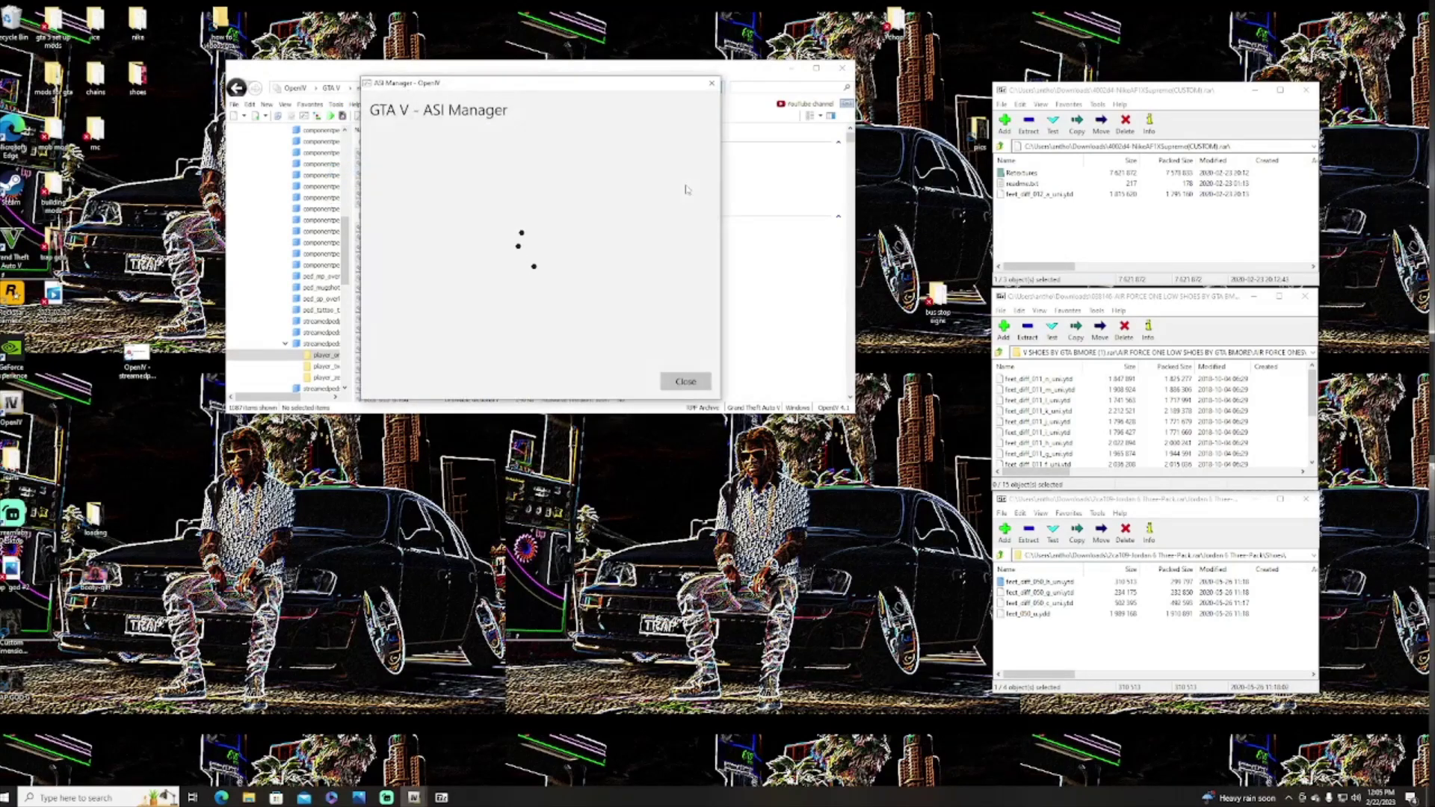
pyautogui.click(711, 83)
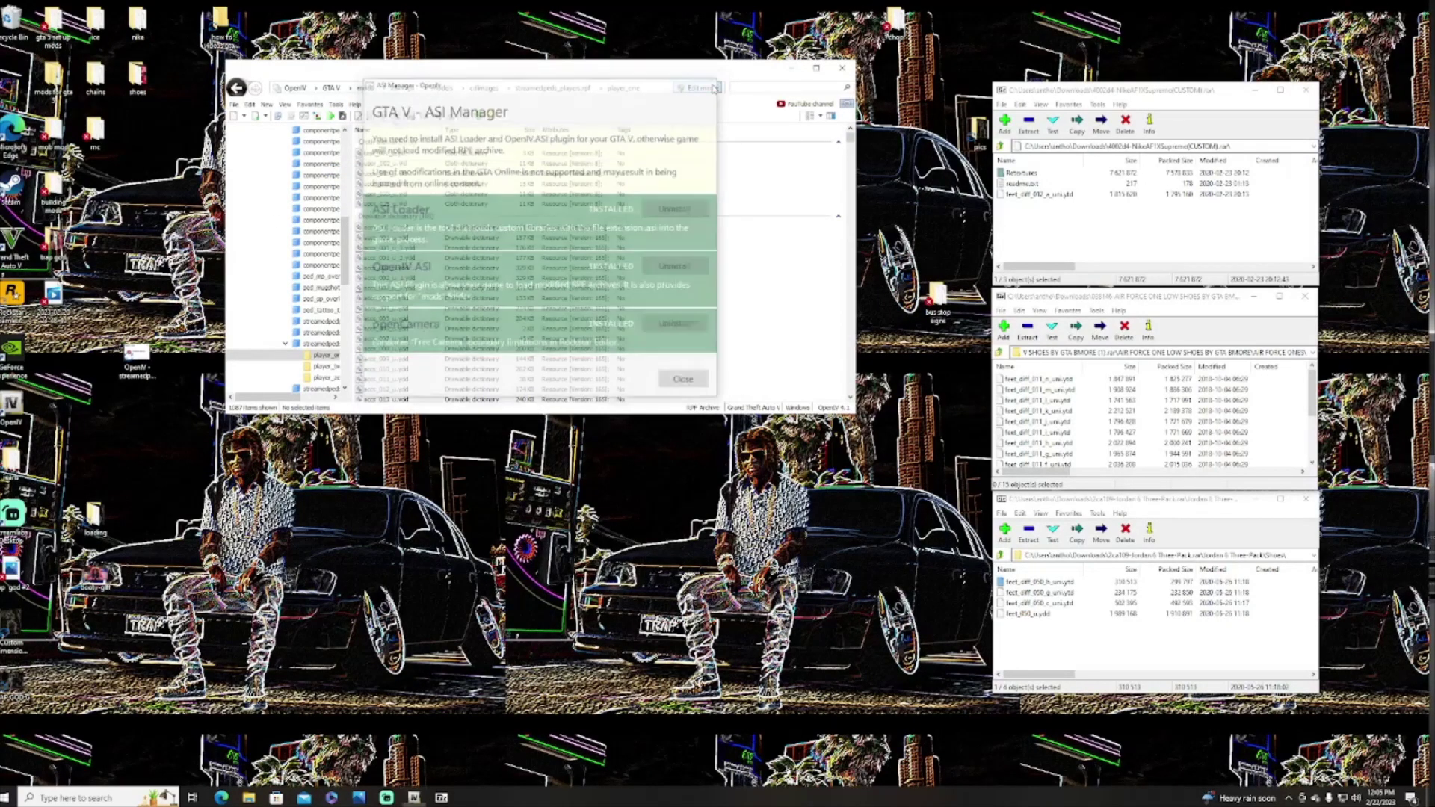
# - Arrange the player_one file window and the shoe archive windows side by side on the desktop
pyautogui.moveTo(718, 74); pyautogui.dragTo(745, 54)
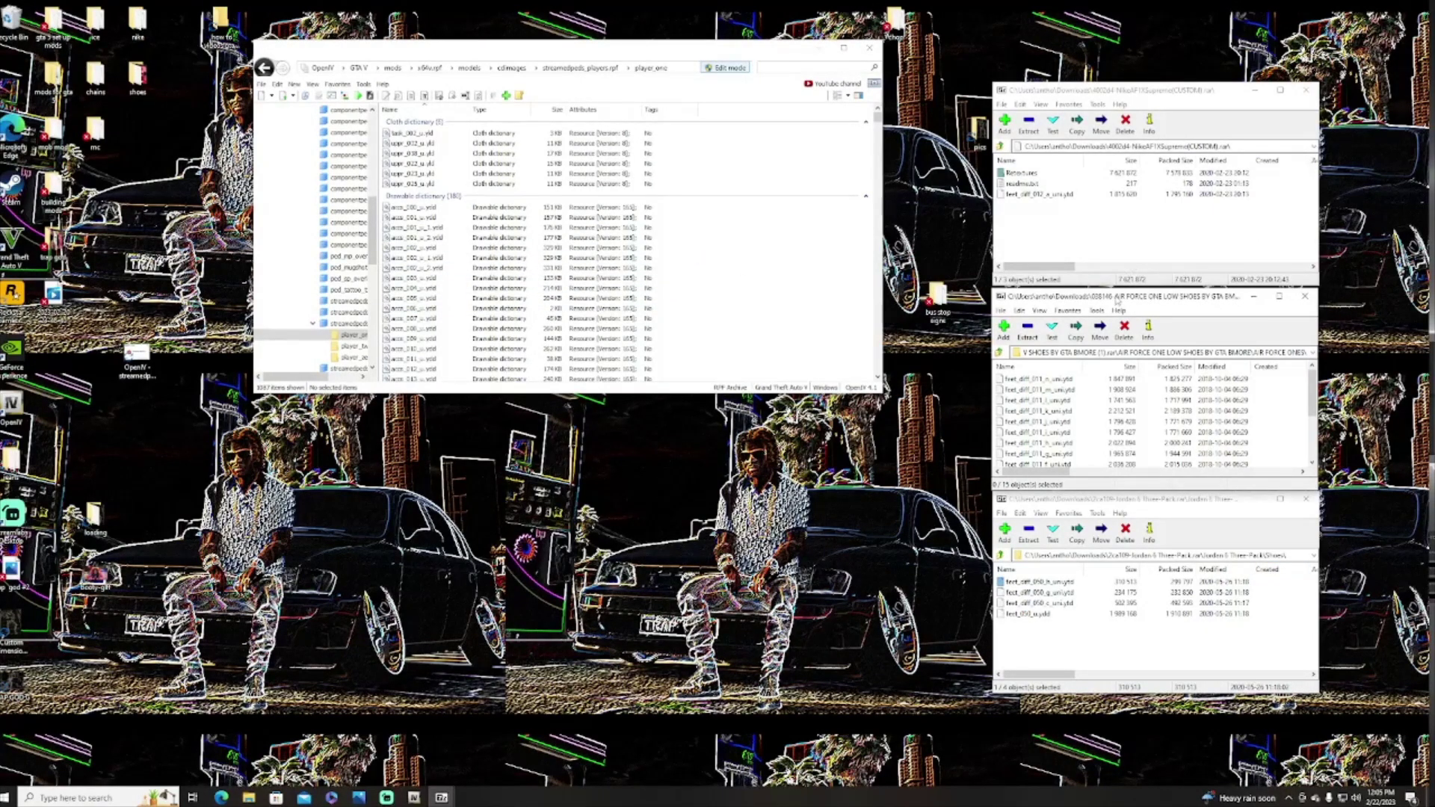
pyautogui.moveTo(1119, 299); pyautogui.dragTo(1117, 296)
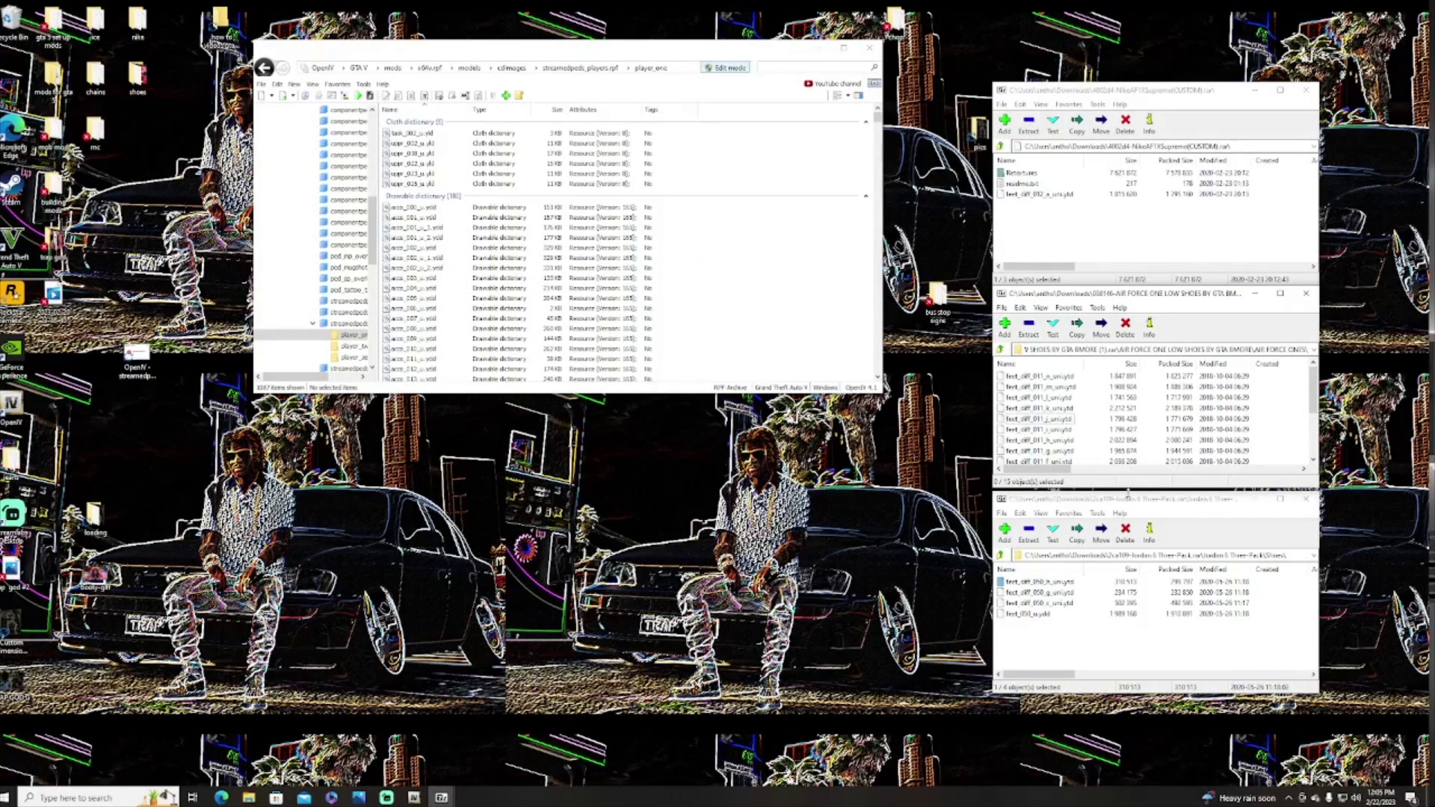
pyautogui.moveTo(1127, 494); pyautogui.dragTo(1128, 491)
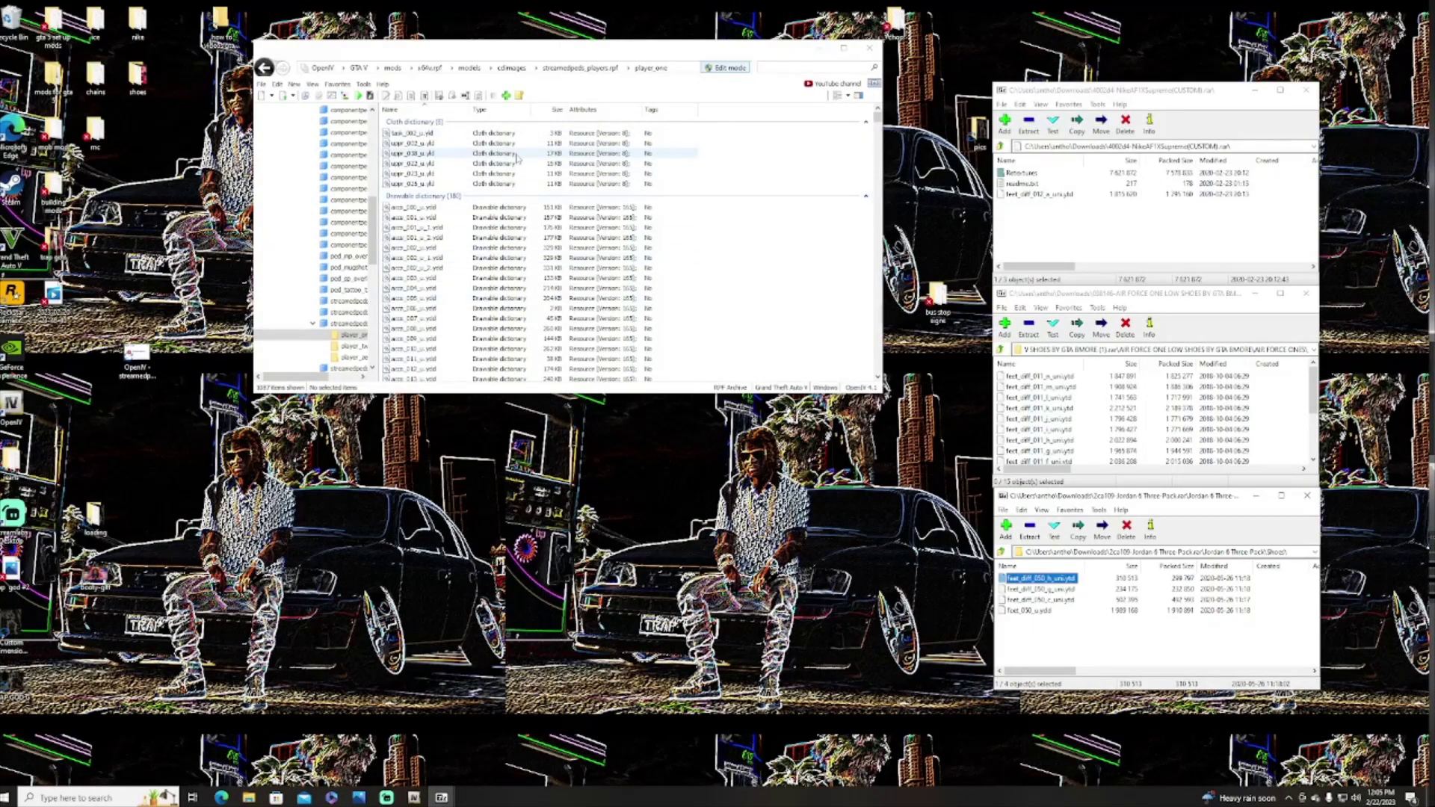
# - Find the feet_012_u.ydd shoe model in player_one and inspect it in the model viewer
pyautogui.scroll(-7, 518, 282)
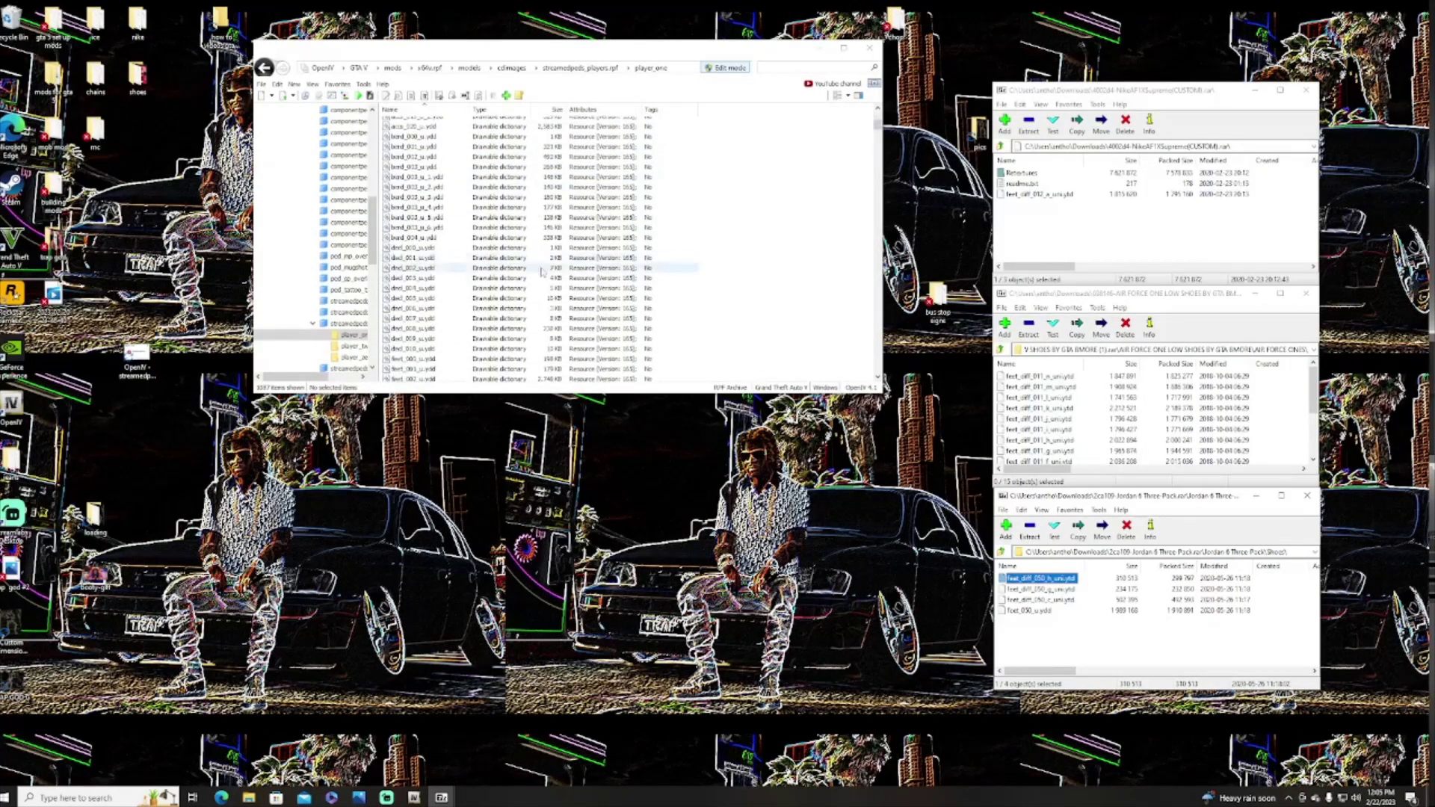
pyautogui.click(878, 119)
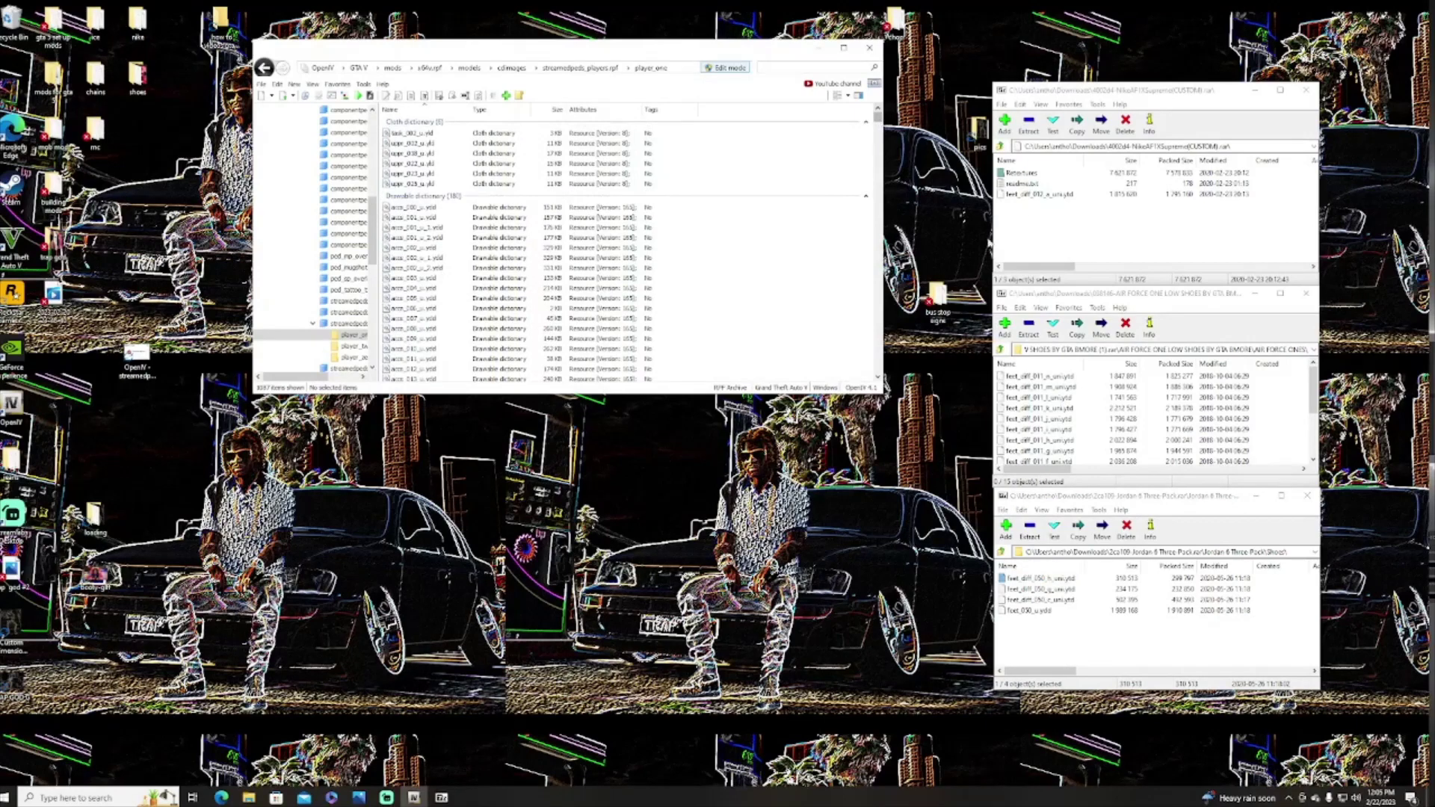
pyautogui.scroll(-1, 523, 225)
pyautogui.scroll(-2, 449, 325)
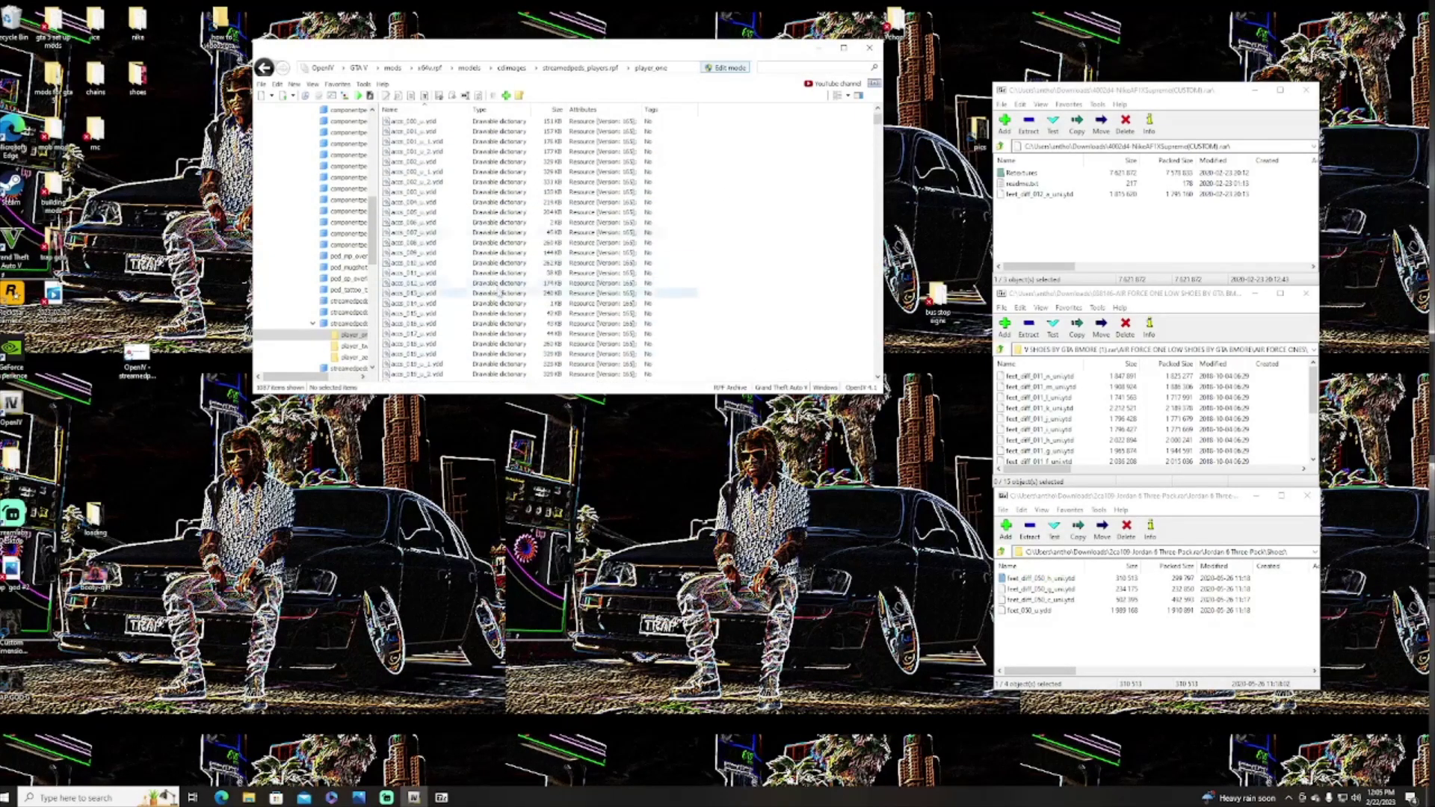
pyautogui.scroll(-15, 485, 287)
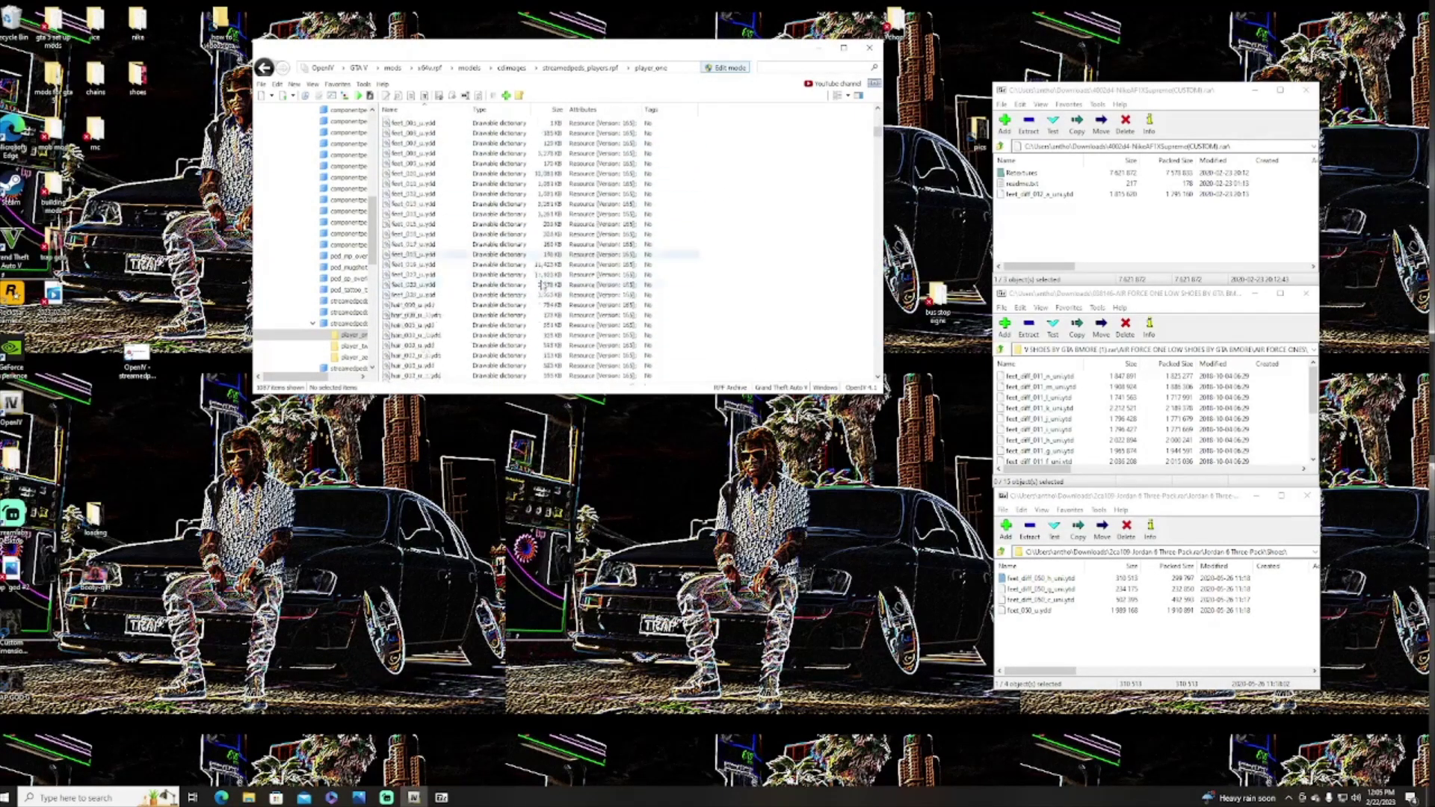
pyautogui.scroll(1, 429, 186)
pyautogui.click(415, 193)
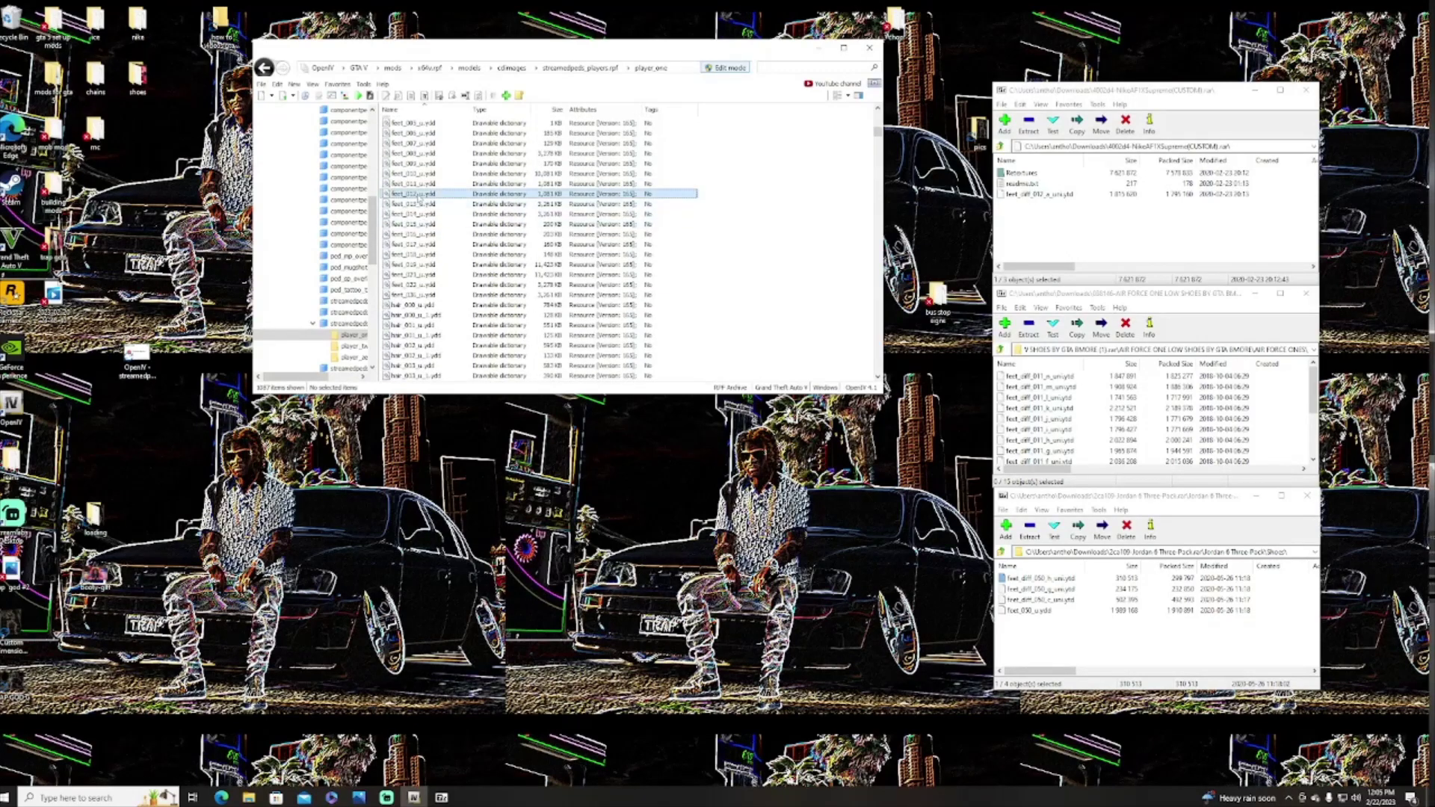
pyautogui.moveTo(628, 247); pyautogui.dragTo(1082, 205)
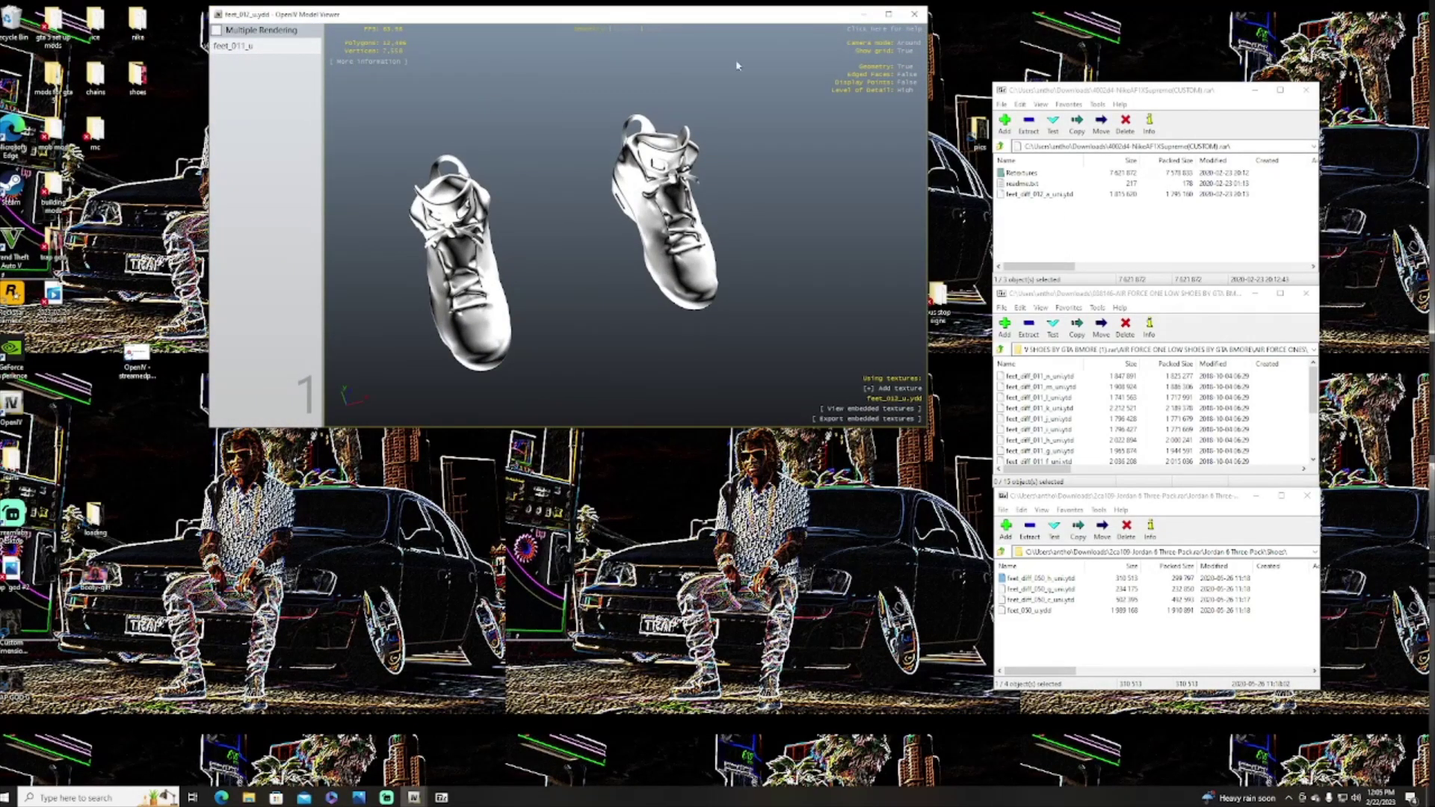
pyautogui.click(913, 14)
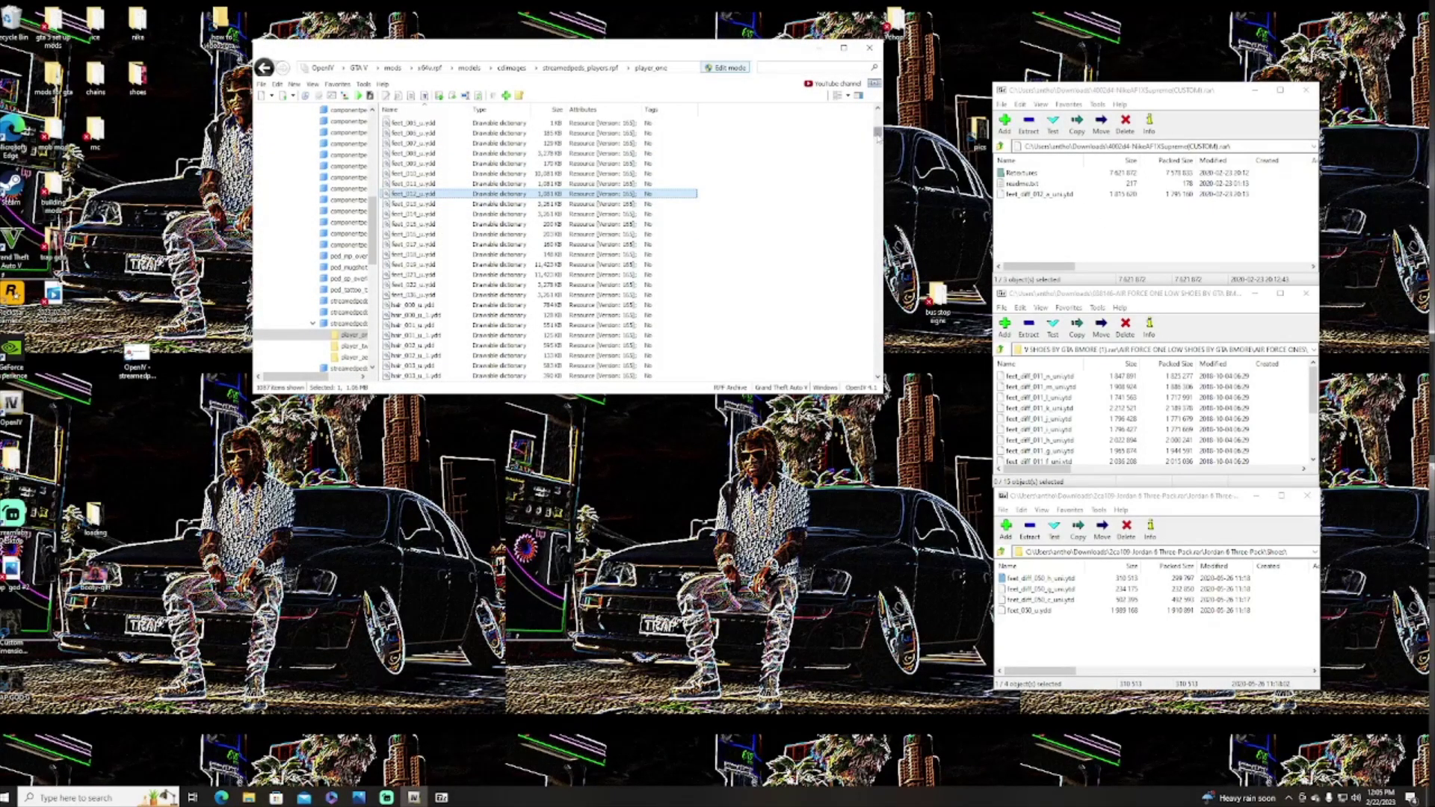
# - Try to add feet_diff_012_a_uni.ytd to player_one directly from the Supreme custom archive
pyautogui.moveTo(1016, 198); pyautogui.dragTo(598, 314)
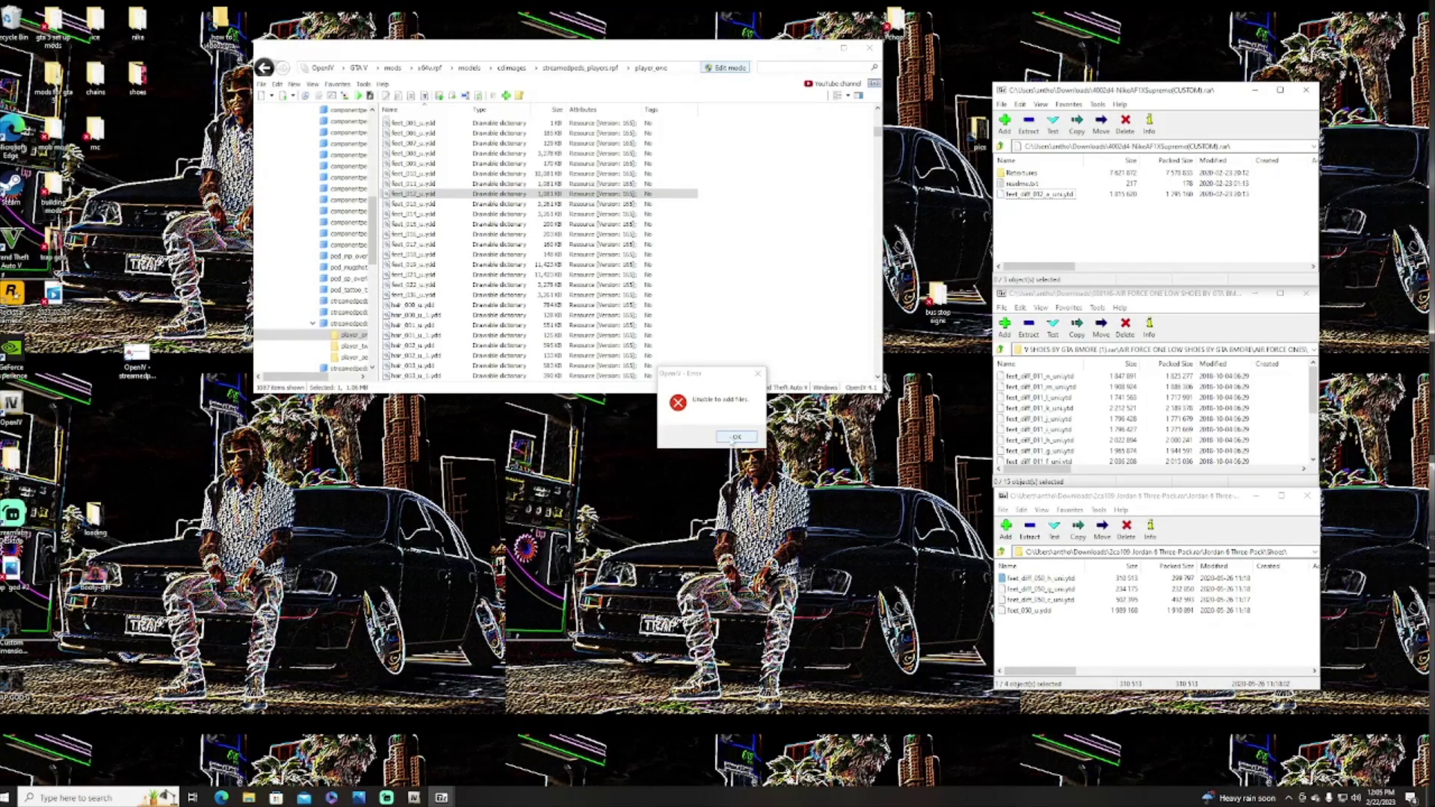
pyautogui.click(734, 437)
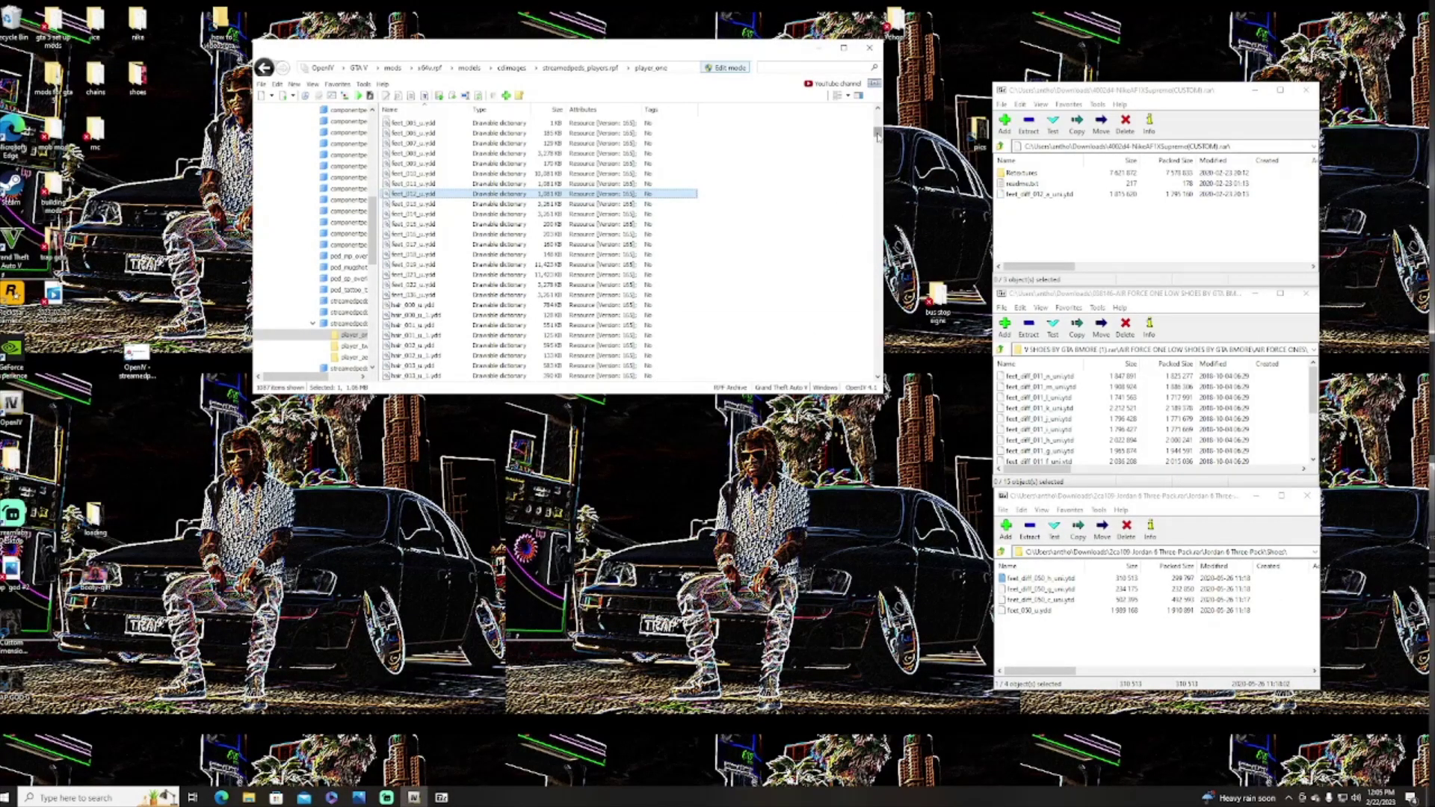
# - Find feet_diff_012_a_uni.ytd among the texture dictionaries of player_one and view its current texture
pyautogui.moveTo(879, 135); pyautogui.dragTo(878, 159)
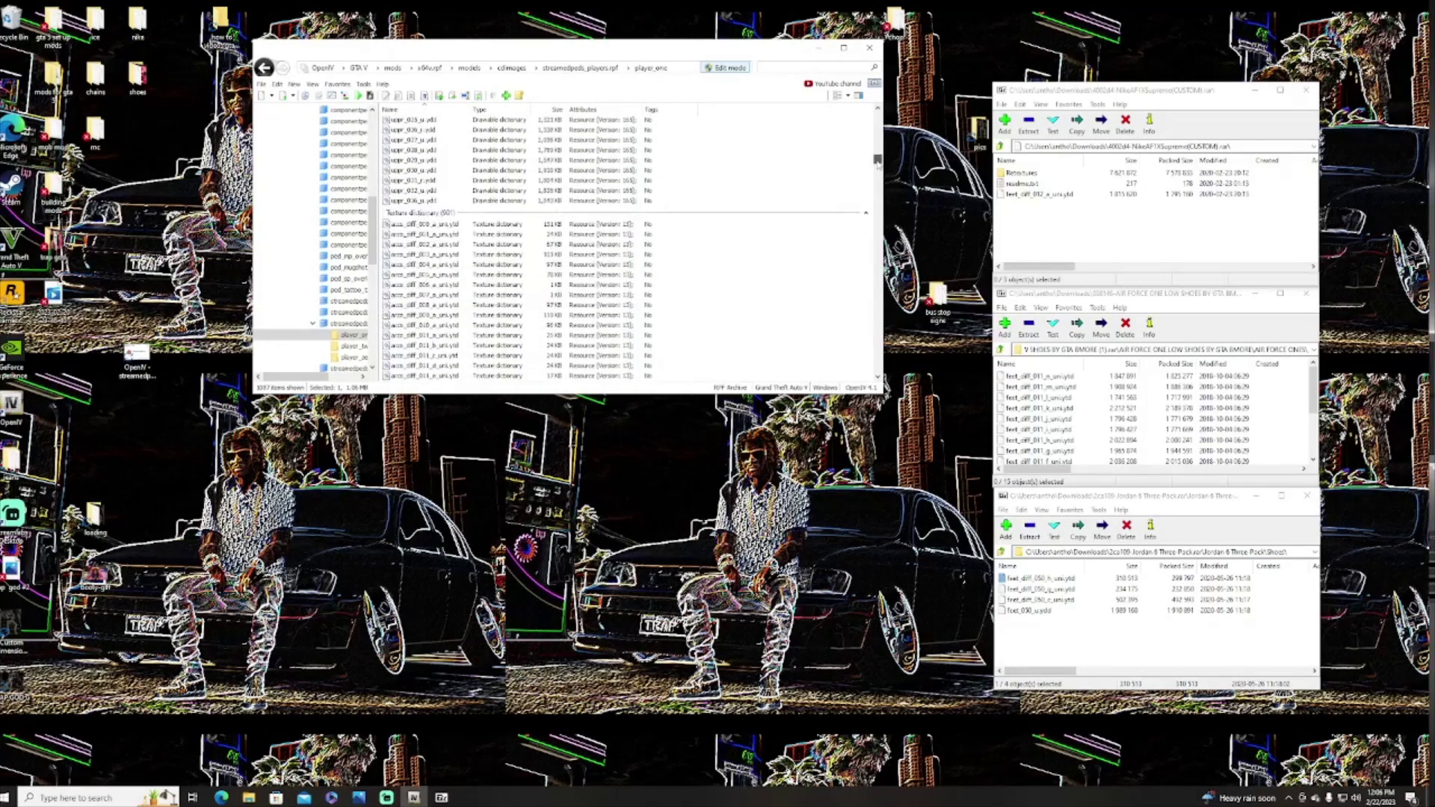
pyautogui.scroll(-15, 607, 347)
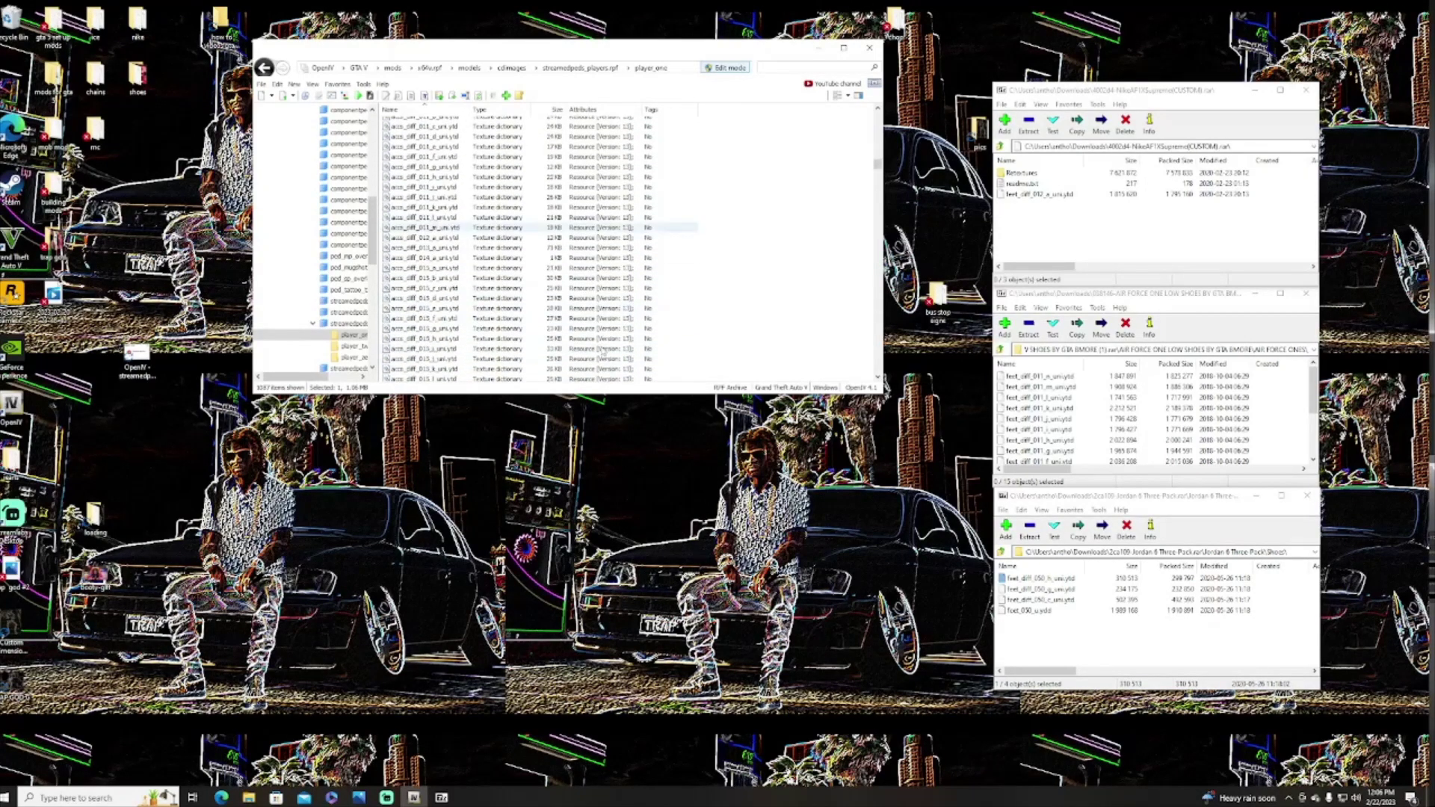
pyautogui.scroll(-10, 607, 346)
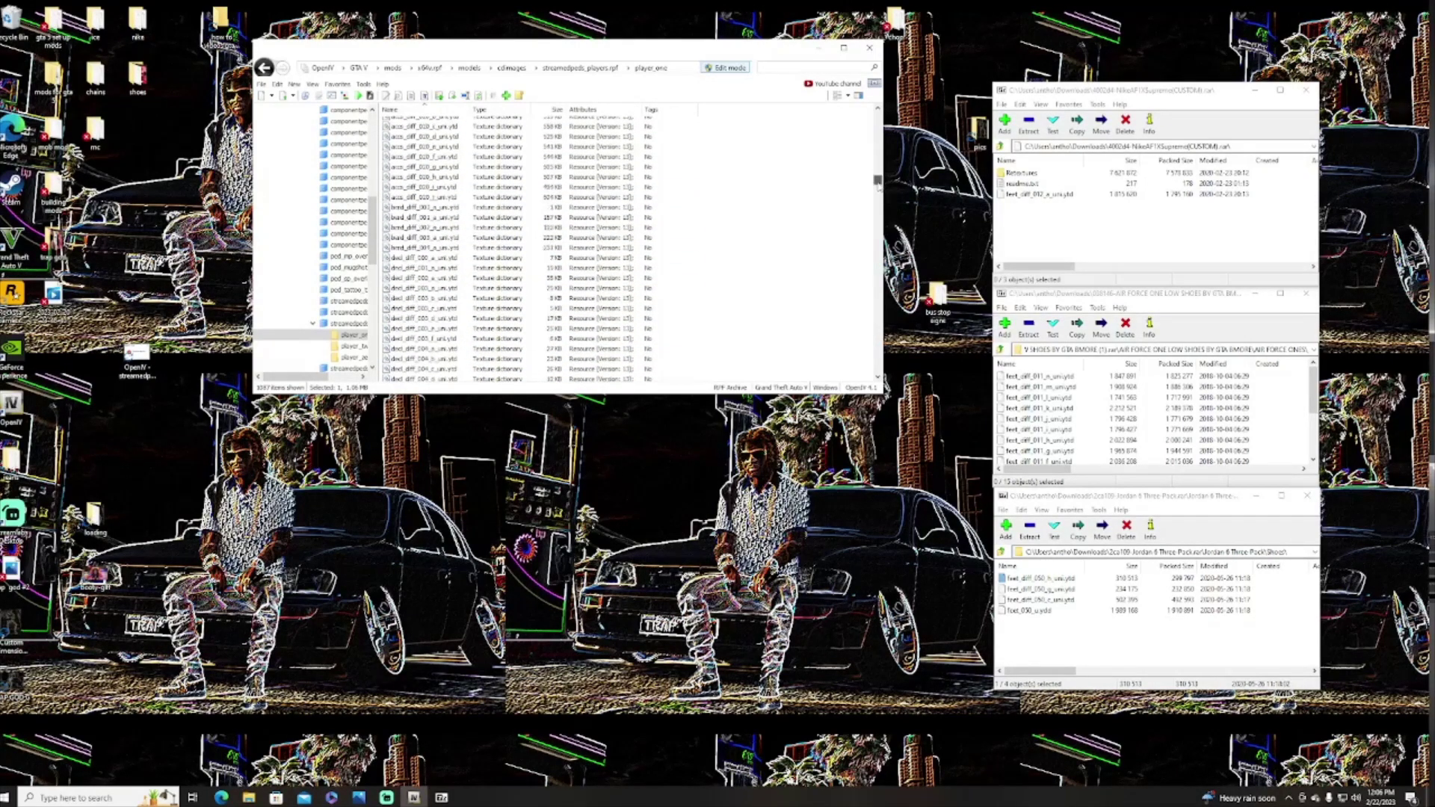
pyautogui.moveTo(879, 187); pyautogui.dragTo(878, 204)
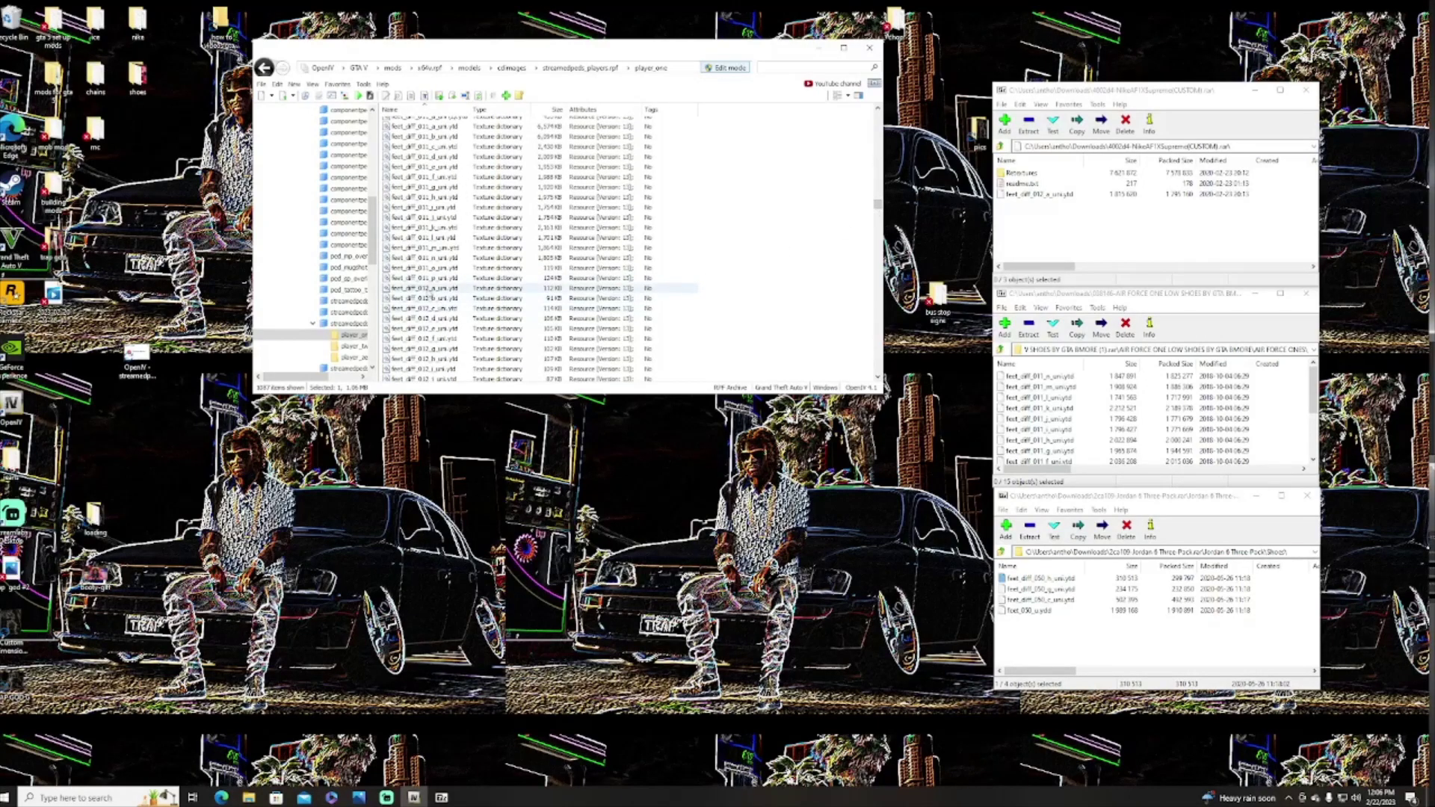
pyautogui.click(425, 288)
pyautogui.doubleClick(425, 287)
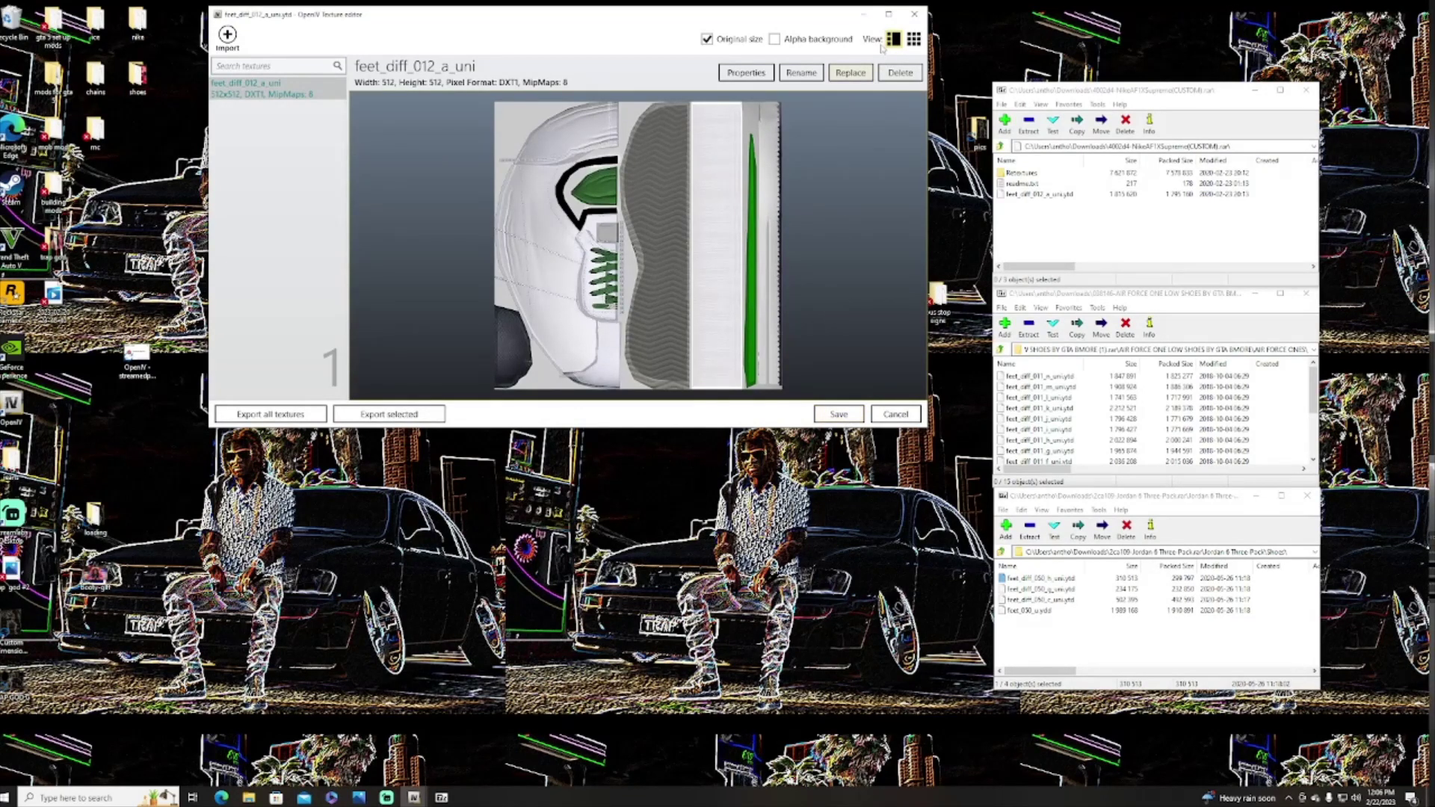
pyautogui.click(914, 13)
# - Add feet_diff_012_a_uni.ytd from the Supreme custom archive to player_one by way of Downloads, and check and save it in the texture editor
pyautogui.rightClick(763, 215)
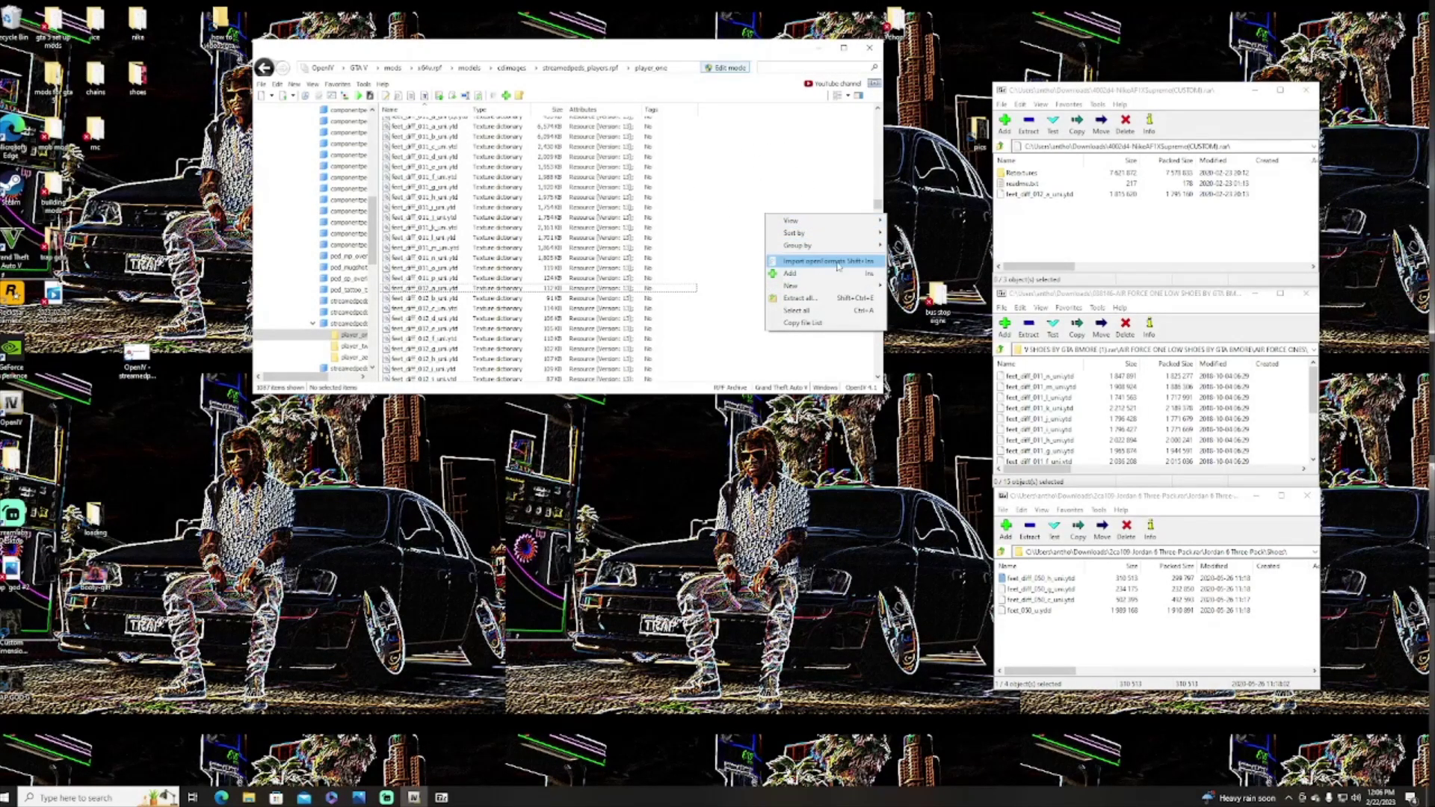
pyautogui.click(790, 273)
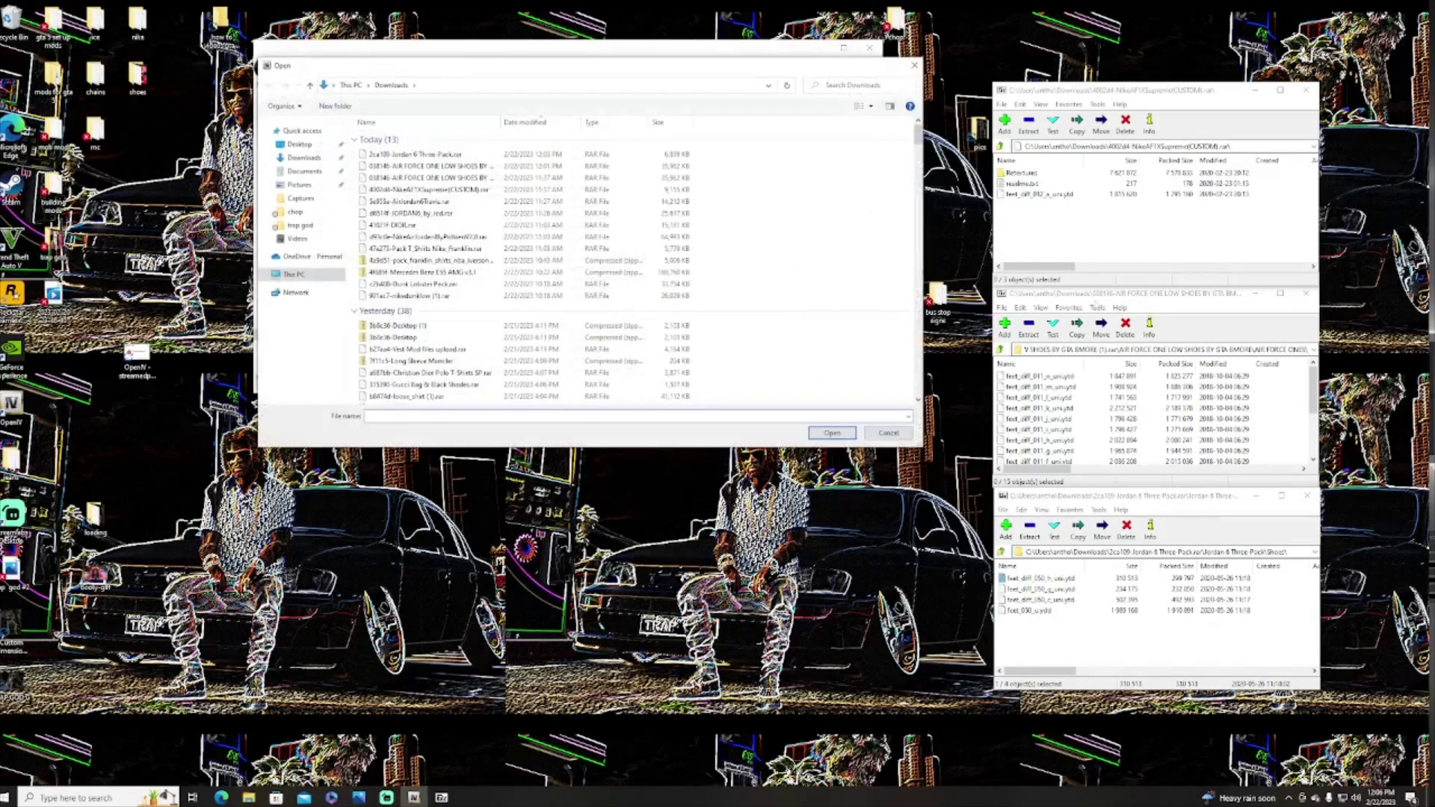
pyautogui.click(1082, 91)
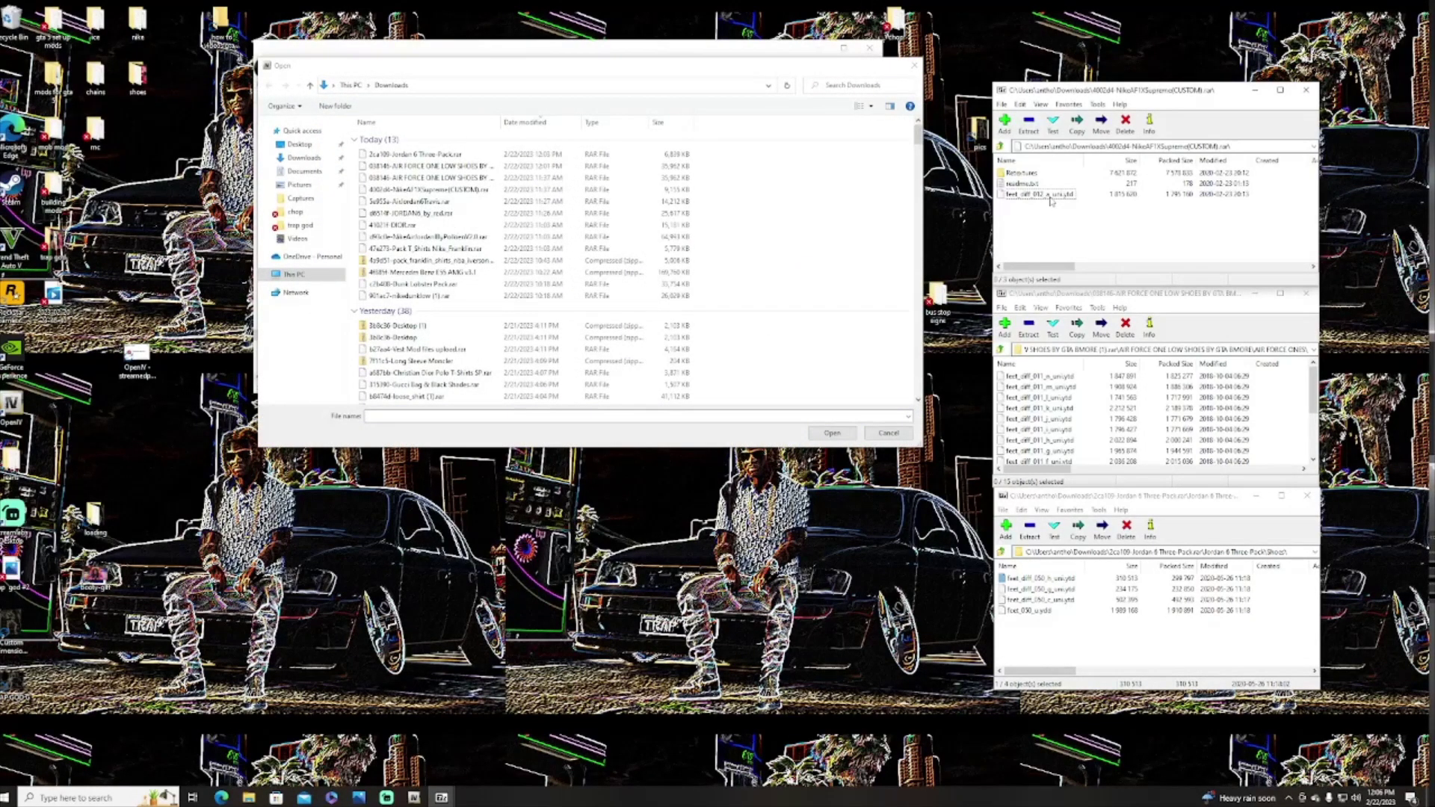
pyautogui.moveTo(1051, 200); pyautogui.dragTo(811, 301)
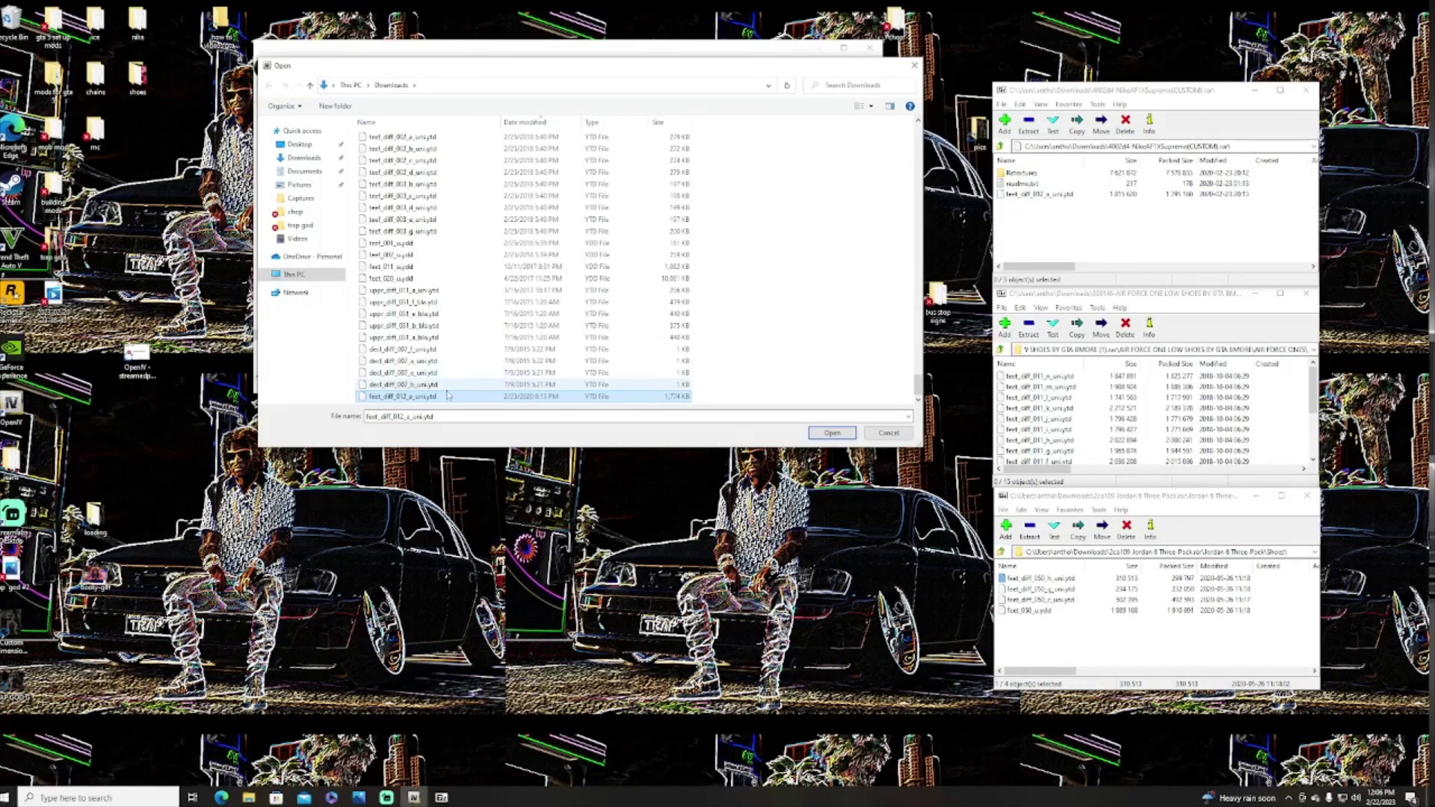
pyautogui.click(830, 434)
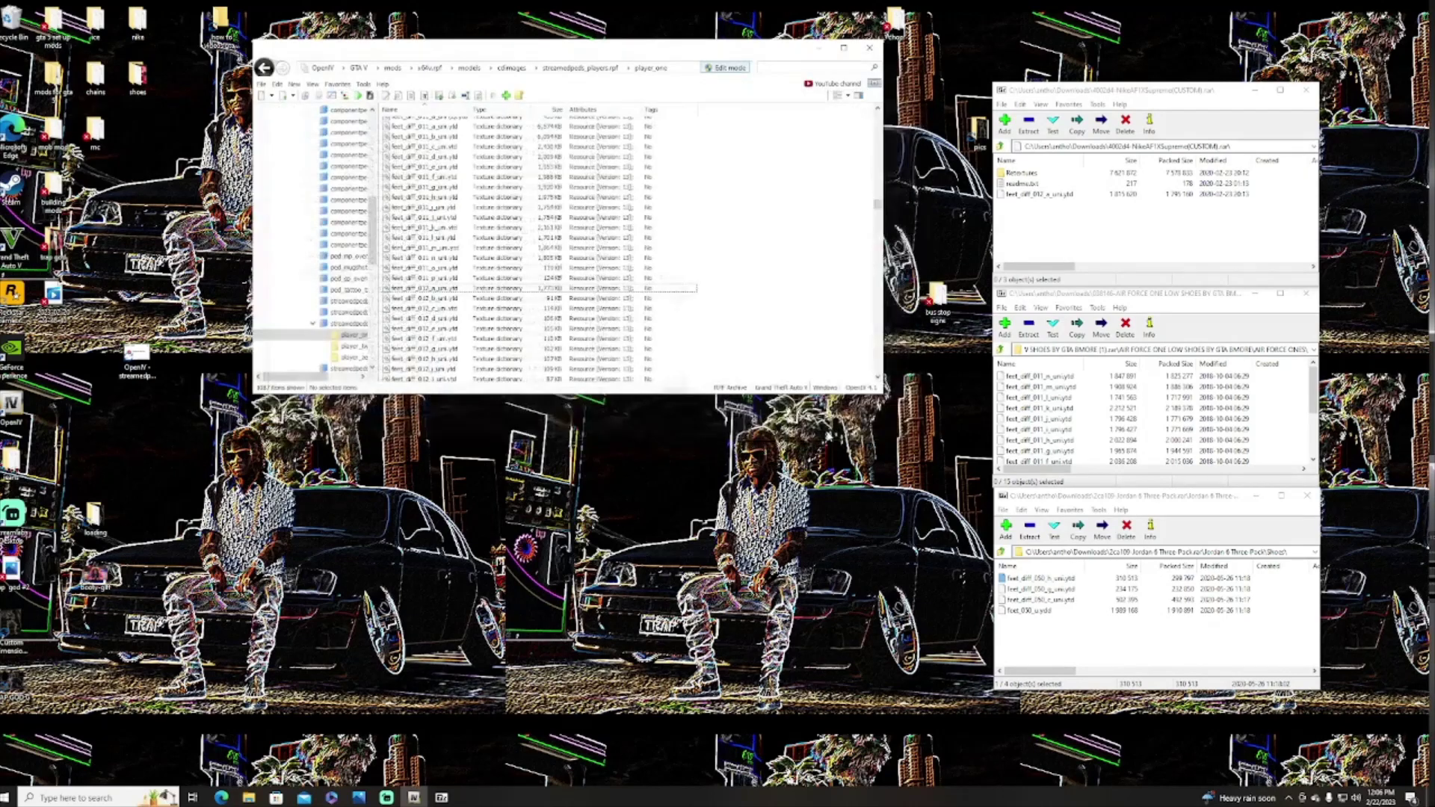
pyautogui.doubleClick(453, 288)
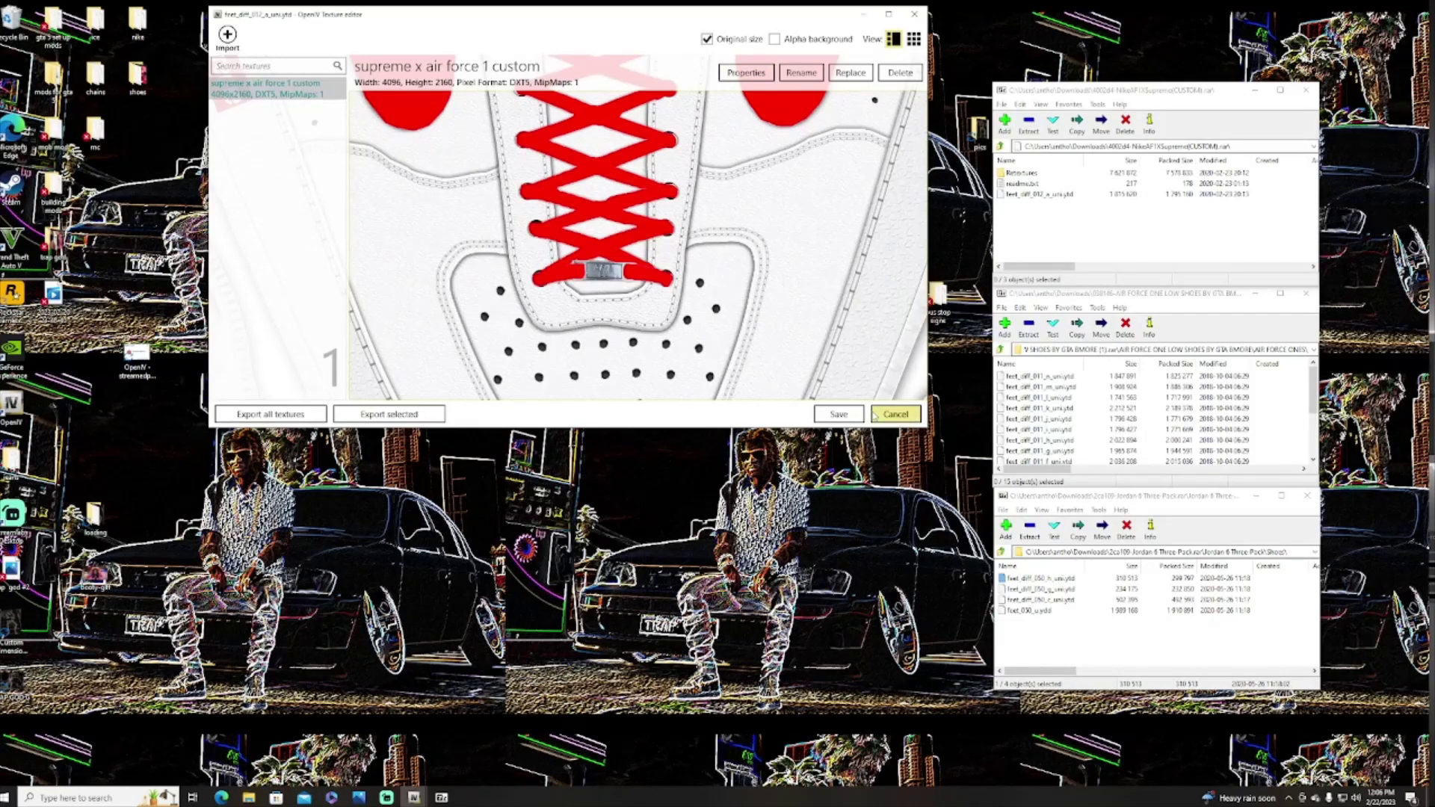
pyautogui.click(839, 414)
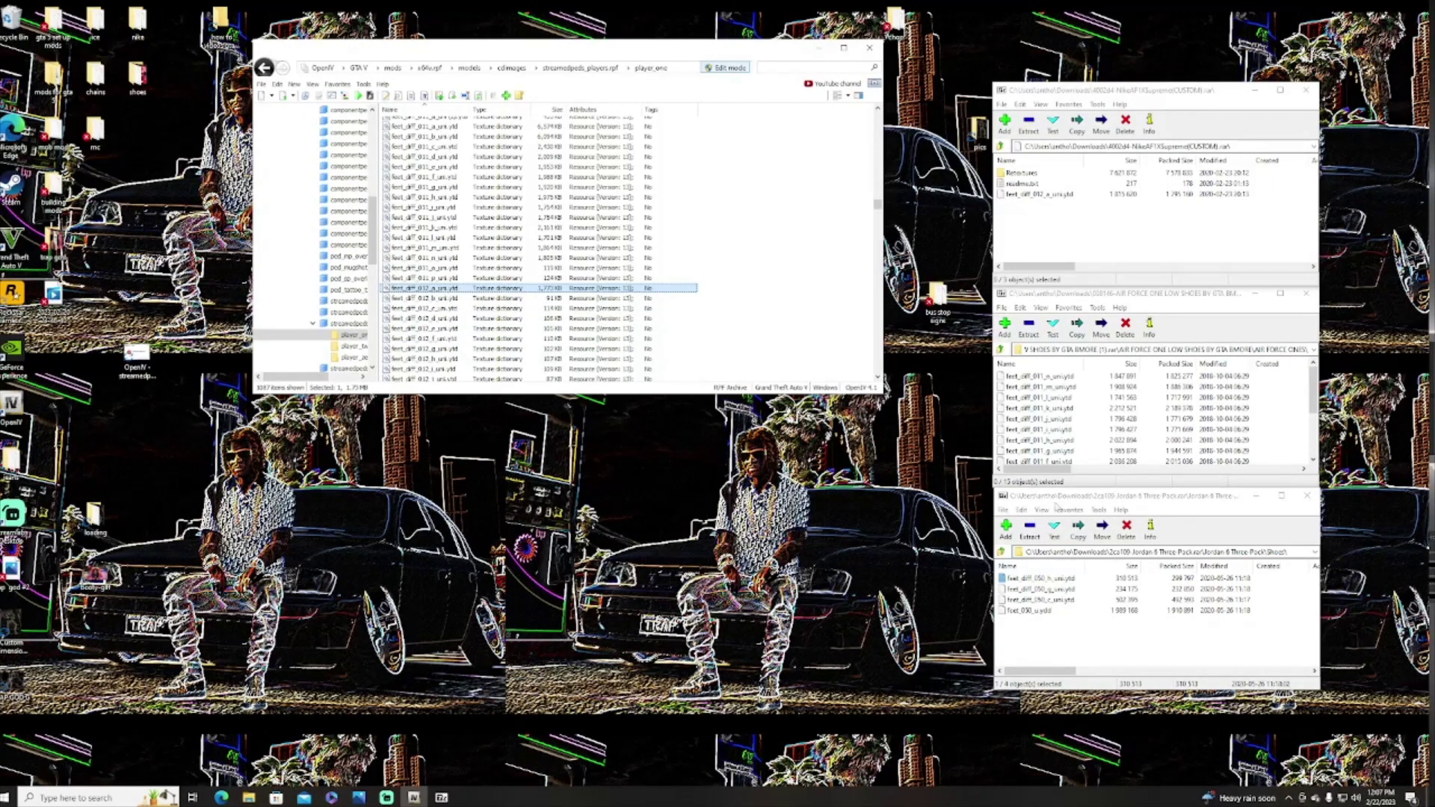
# - Start replacing feet_diff_012_a_uni.ytd in player_one and copy the feet_diff_050 textures from the Jordan 6 archive into Downloads
pyautogui.scroll(-3, 1063, 413)
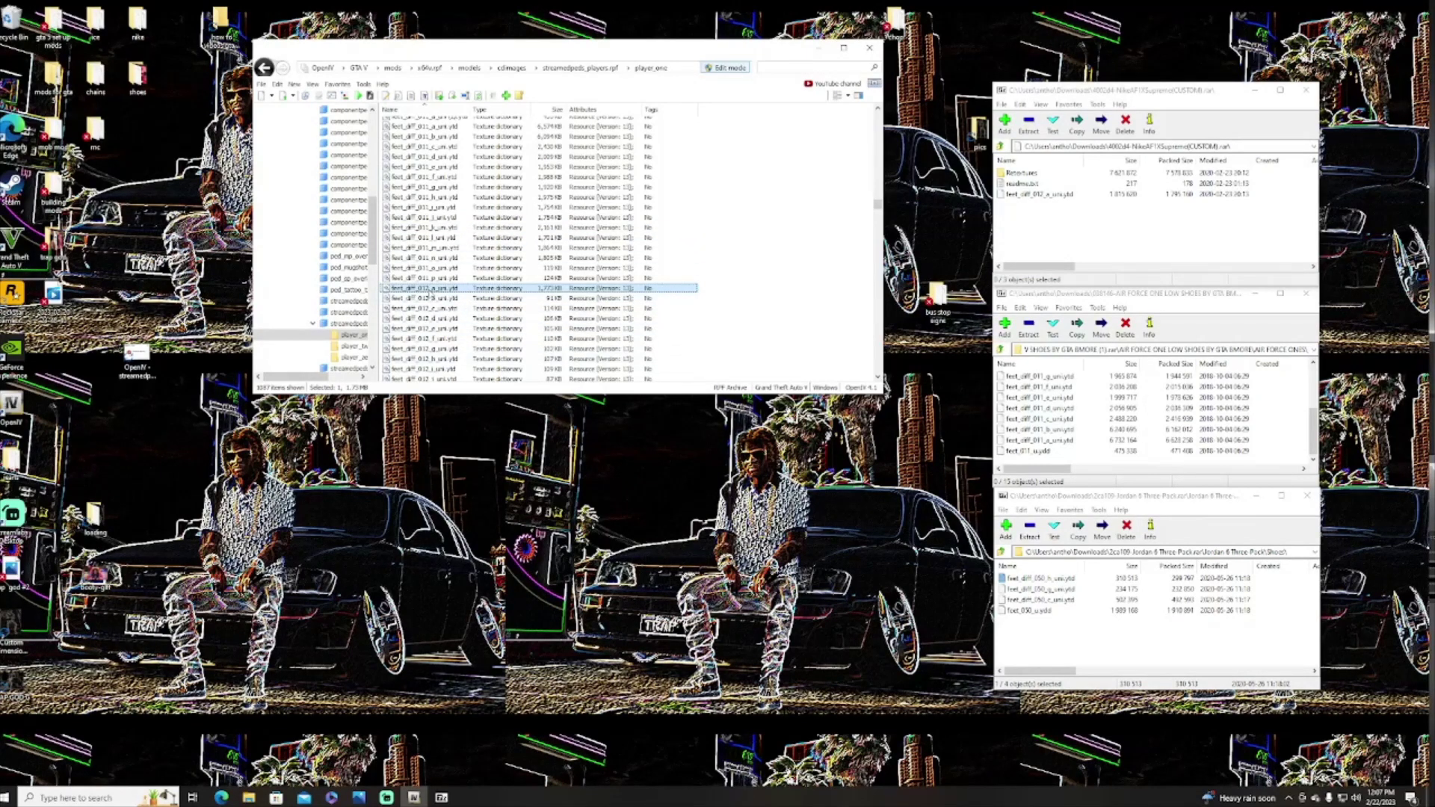
pyautogui.rightClick(429, 291)
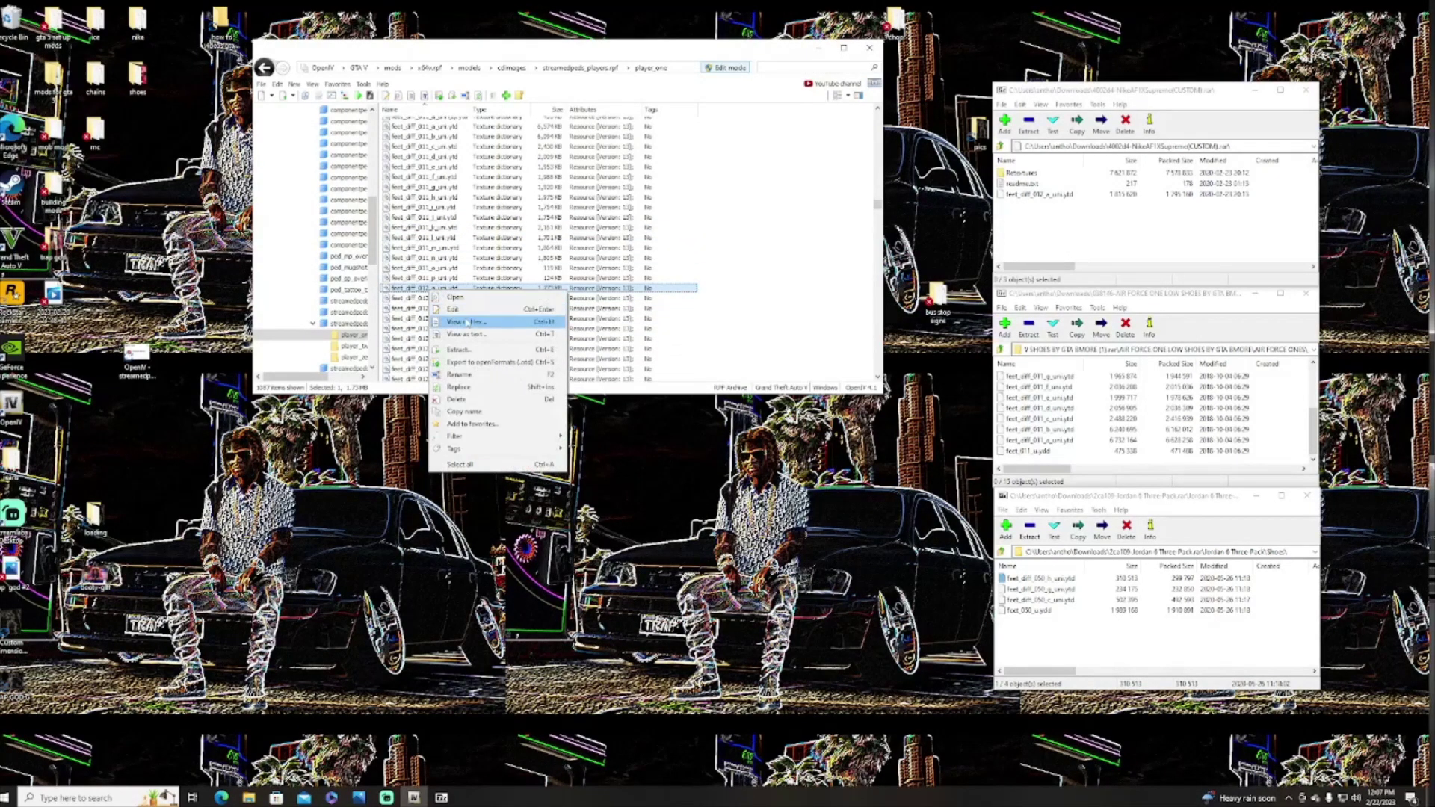
pyautogui.click(468, 389)
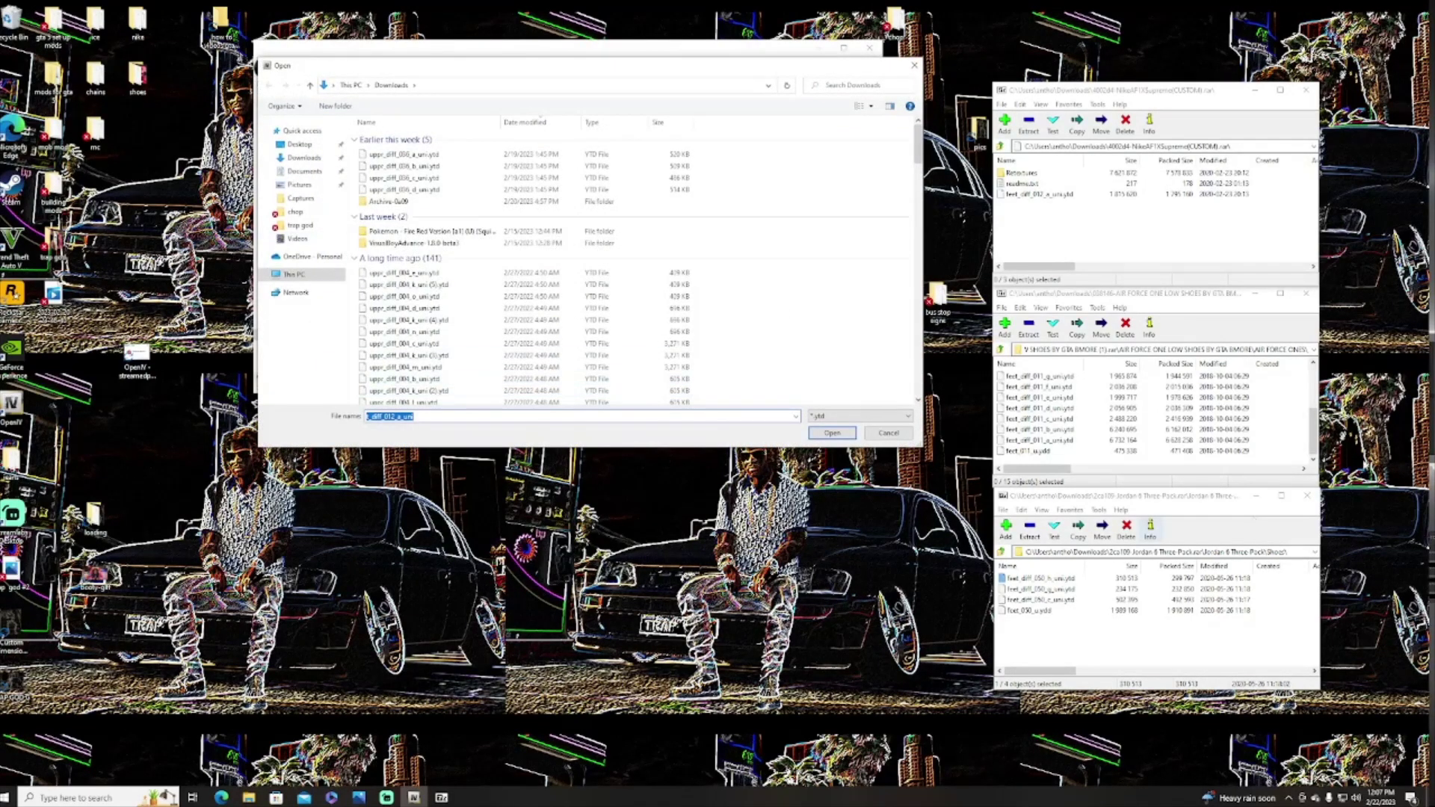
pyautogui.moveTo(1200, 295); pyautogui.dragTo(1175, 194)
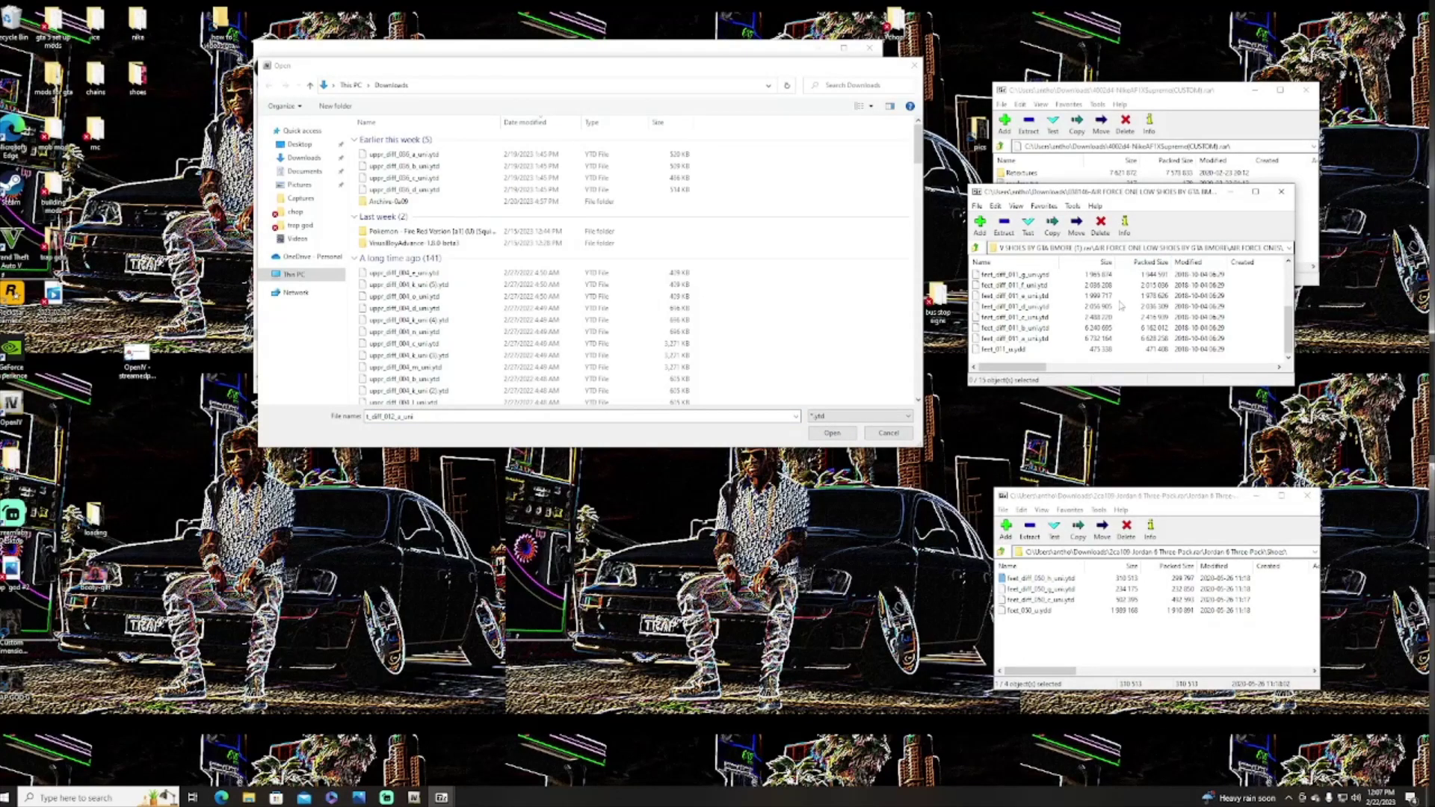
pyautogui.moveTo(1160, 498); pyautogui.dragTo(1156, 219)
pyautogui.click(1046, 320)
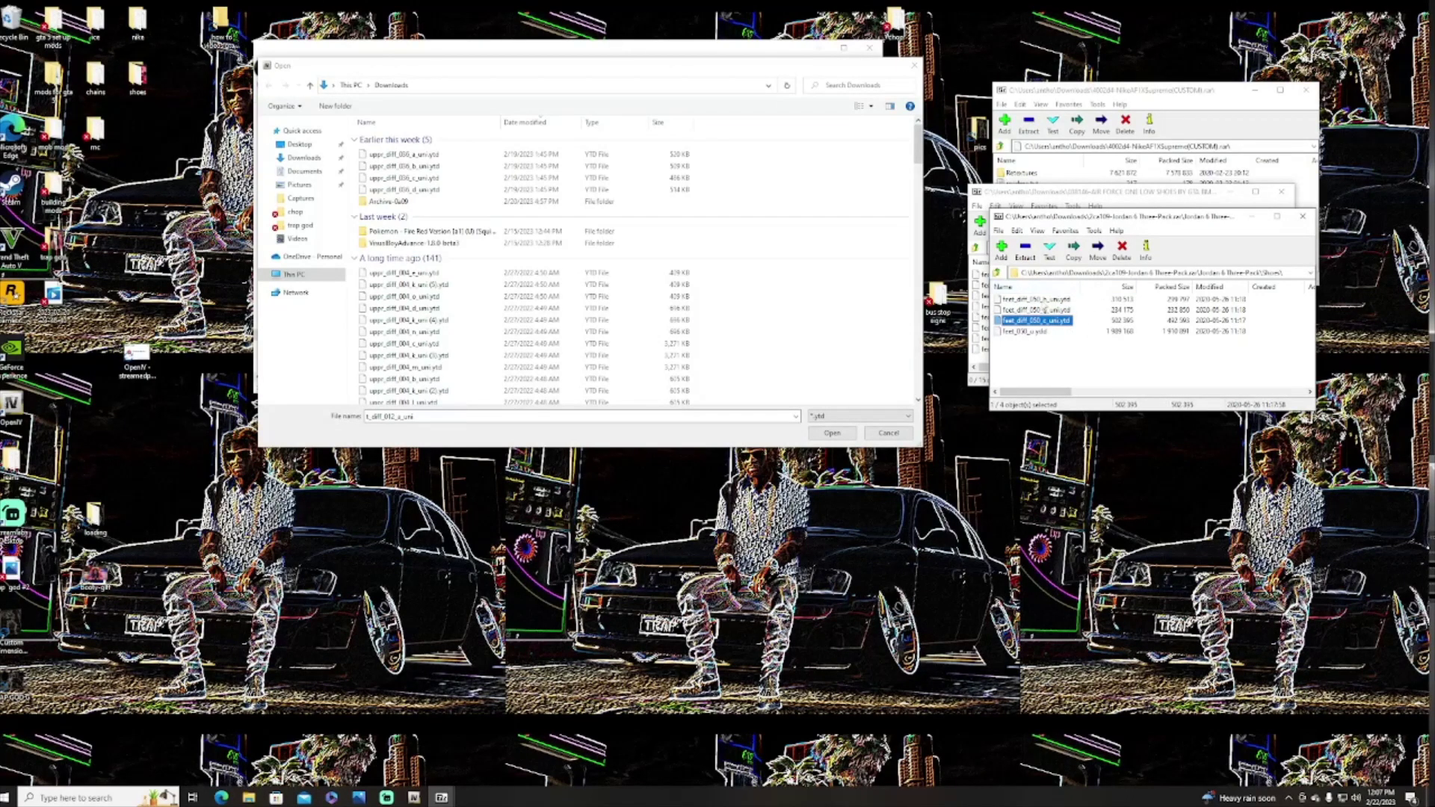
pyautogui.moveTo(1044, 326); pyautogui.dragTo(782, 295)
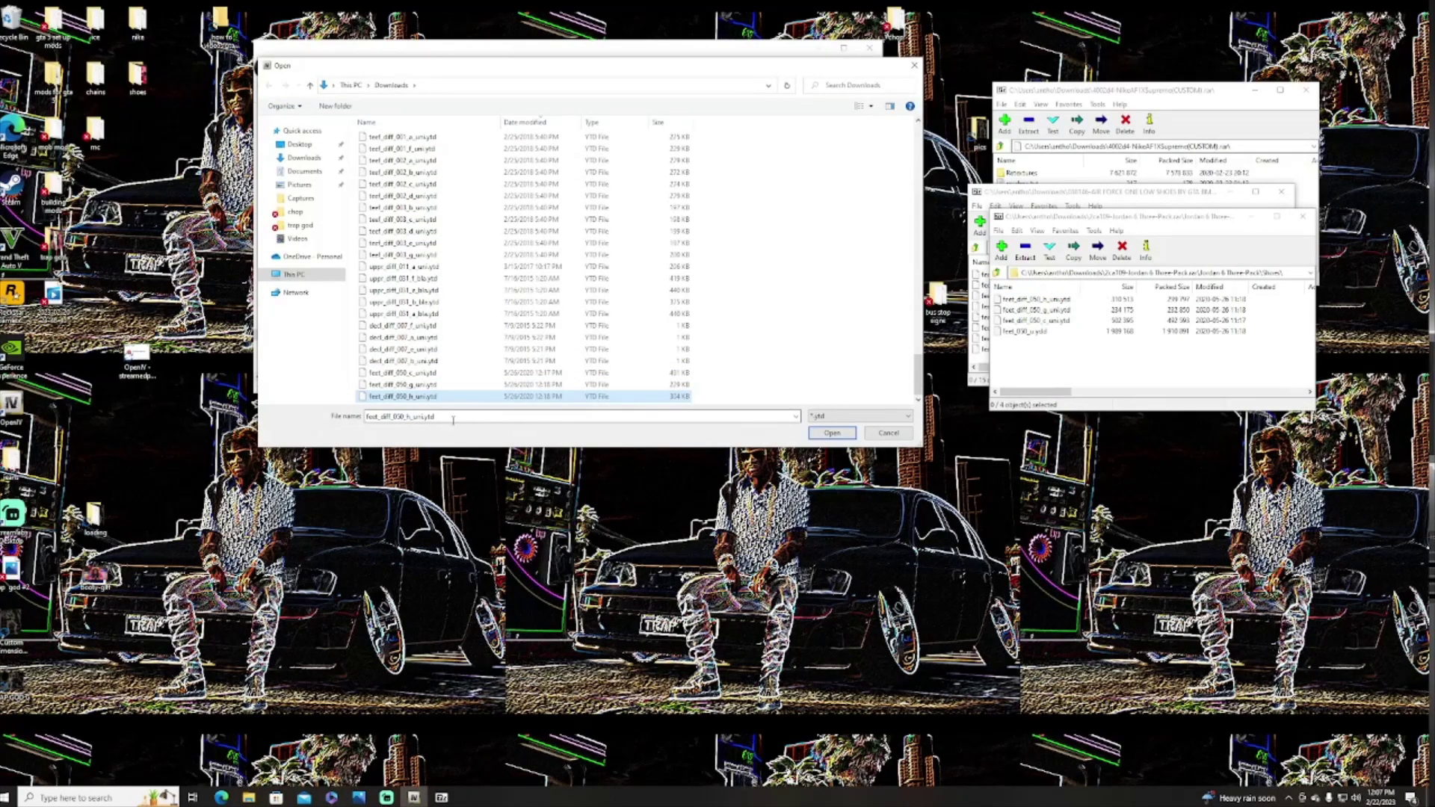
# - Use feet_diff_050_c_uni.ytd as the replacement for feet_diff_012_a_uni.ytd, and check and save it in the texture editor
pyautogui.click(425, 374)
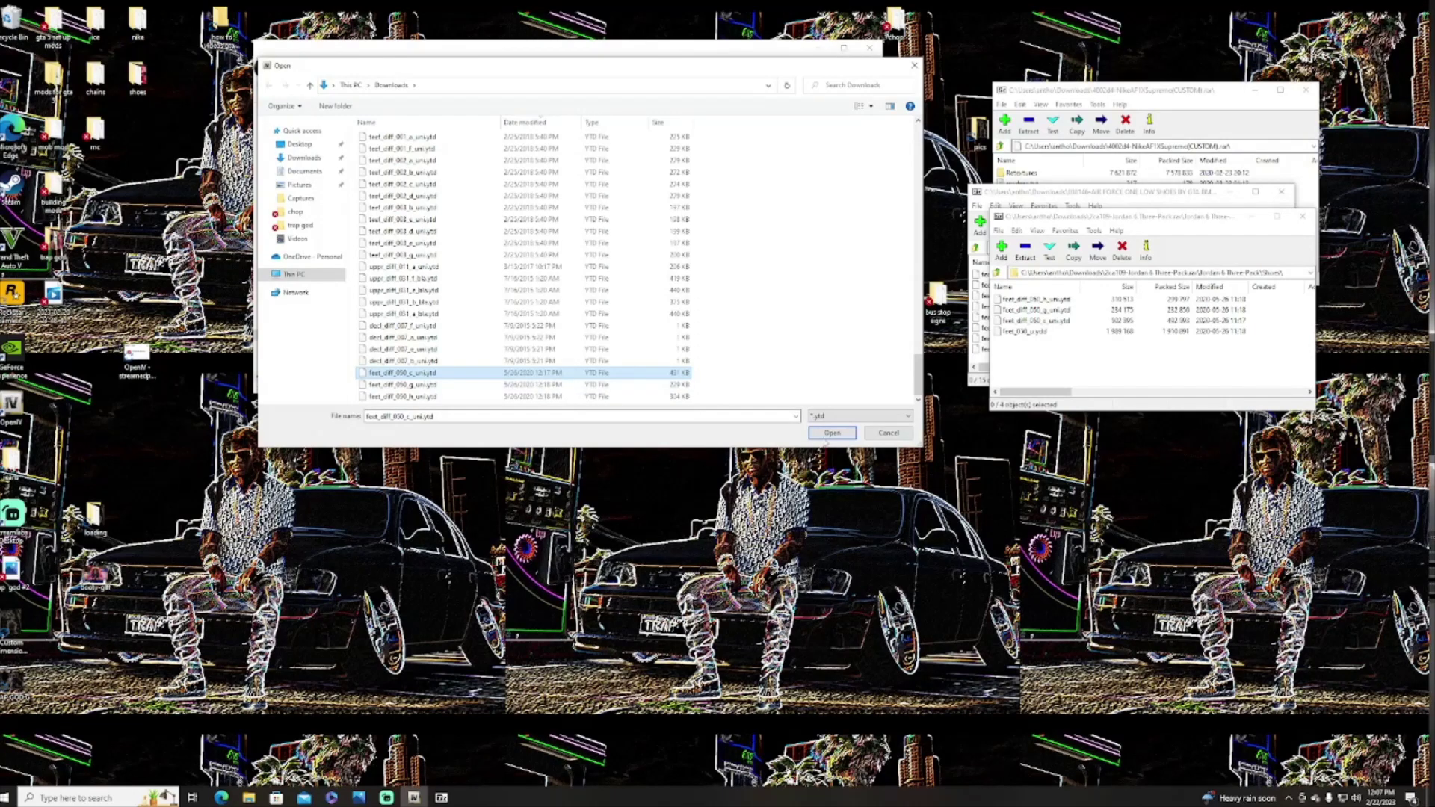
pyautogui.click(830, 435)
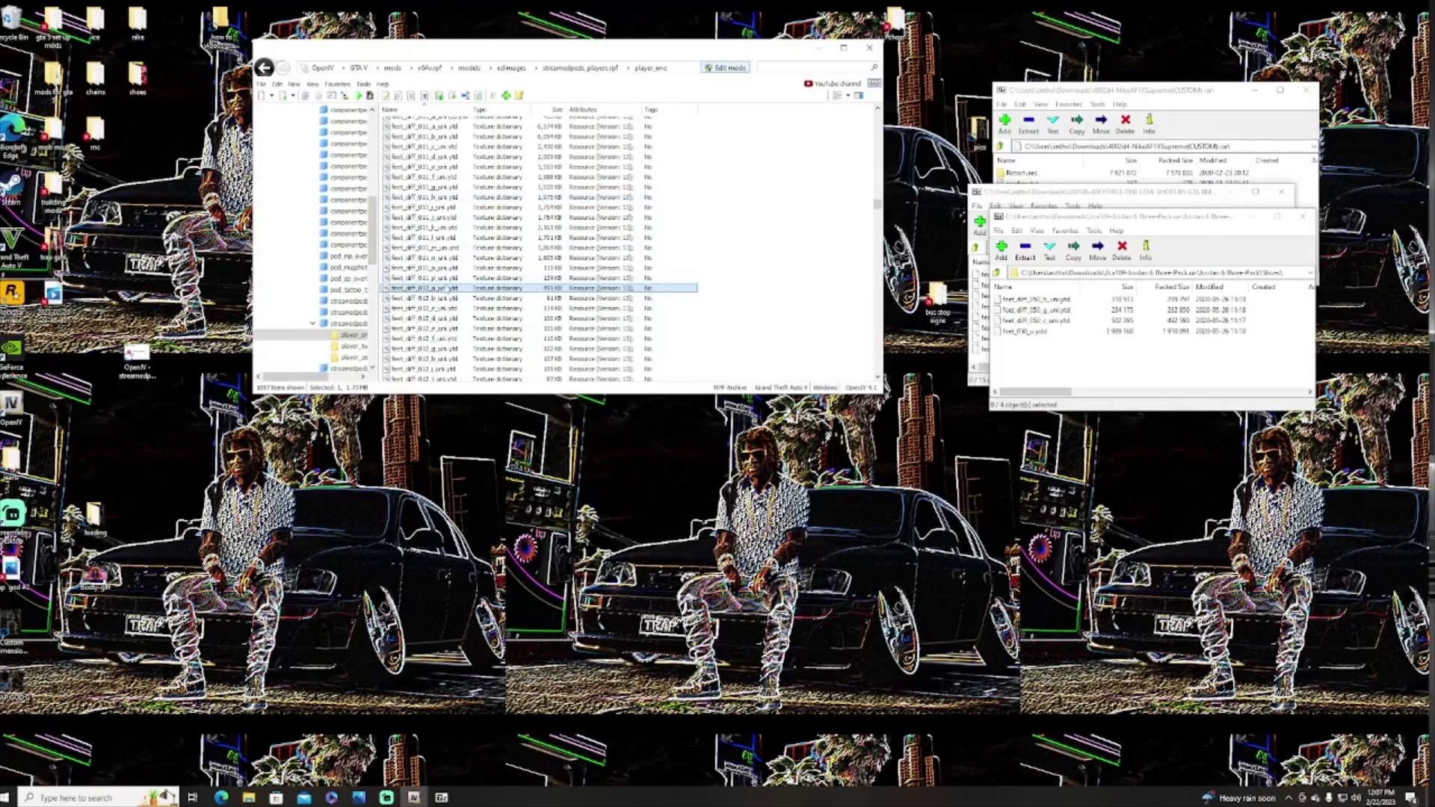
pyautogui.doubleClick(449, 288)
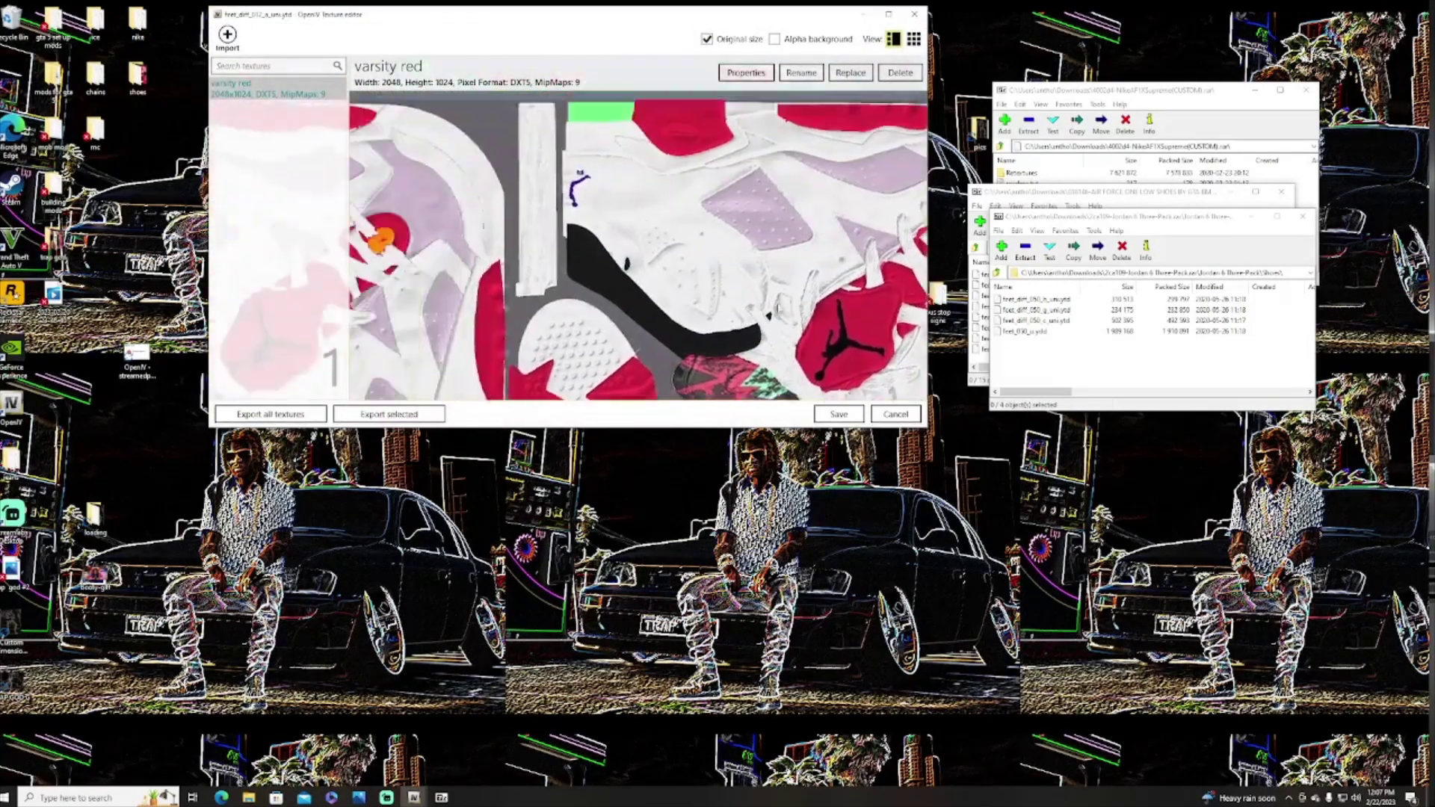
pyautogui.moveTo(777, 309); pyautogui.dragTo(686, 164)
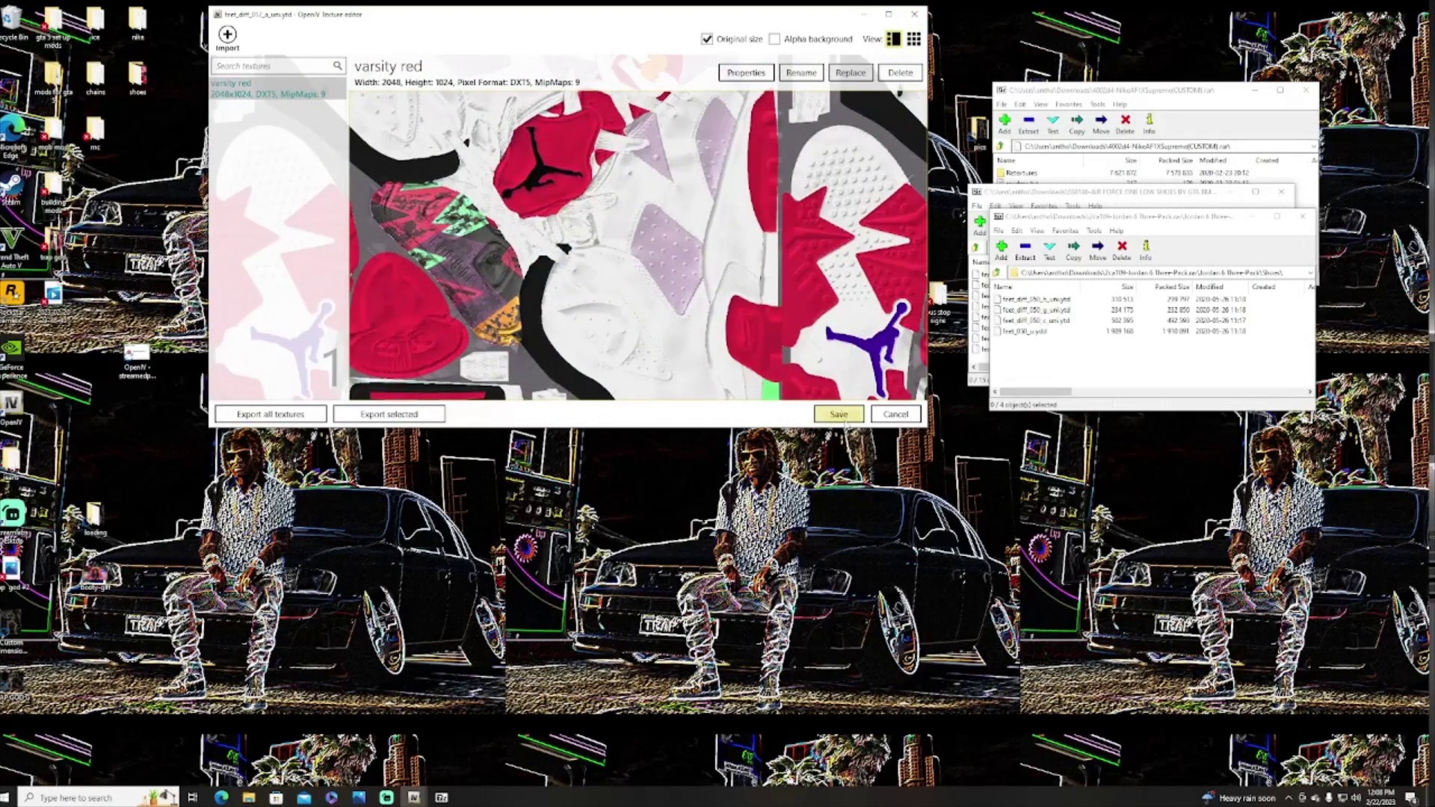
pyautogui.click(839, 414)
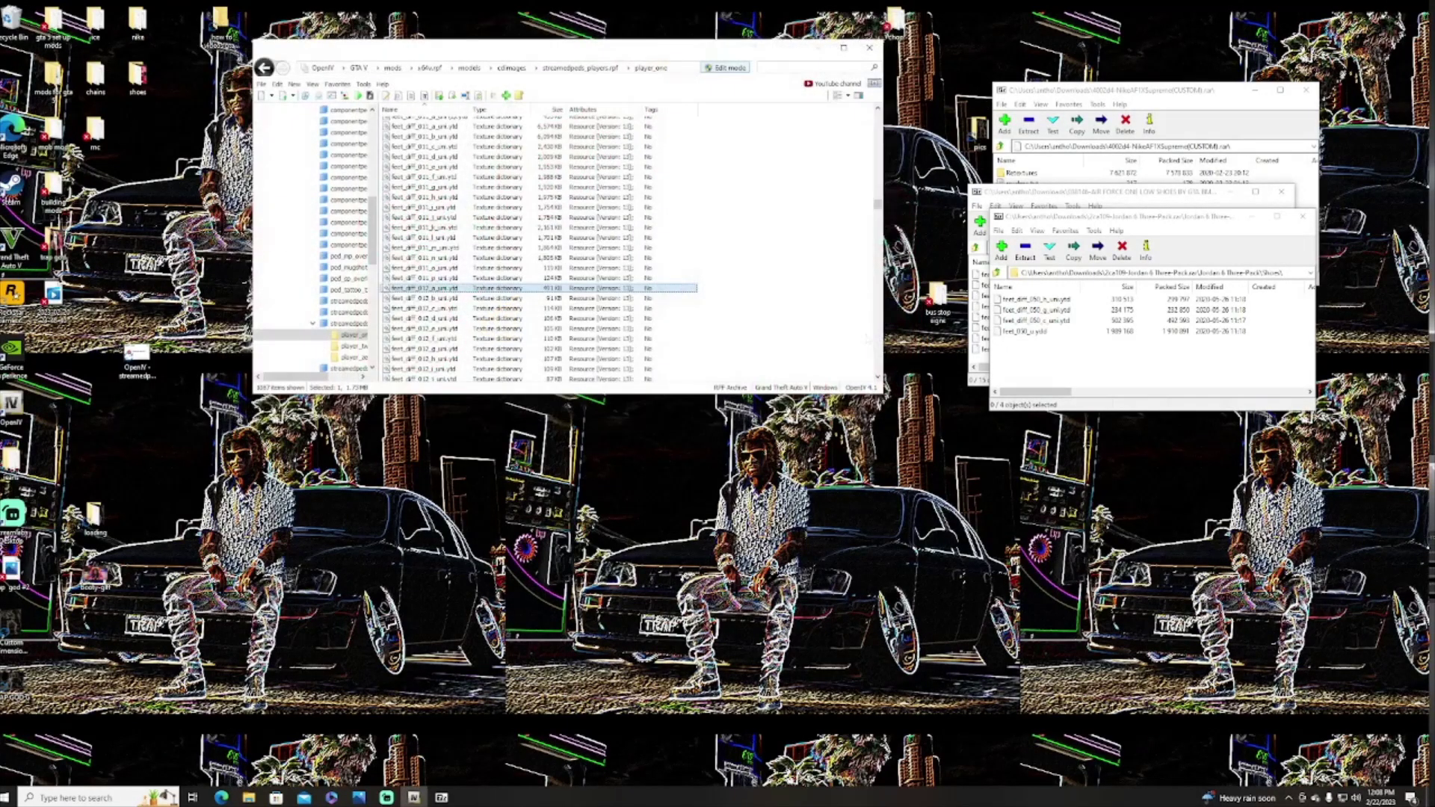
# - Replace feet_diff_012_b_uni.ytd in player_one with feet_diff_050_g_uni.ytd from Downloads and view its texture in the texture editor
pyautogui.rightClick(443, 298)
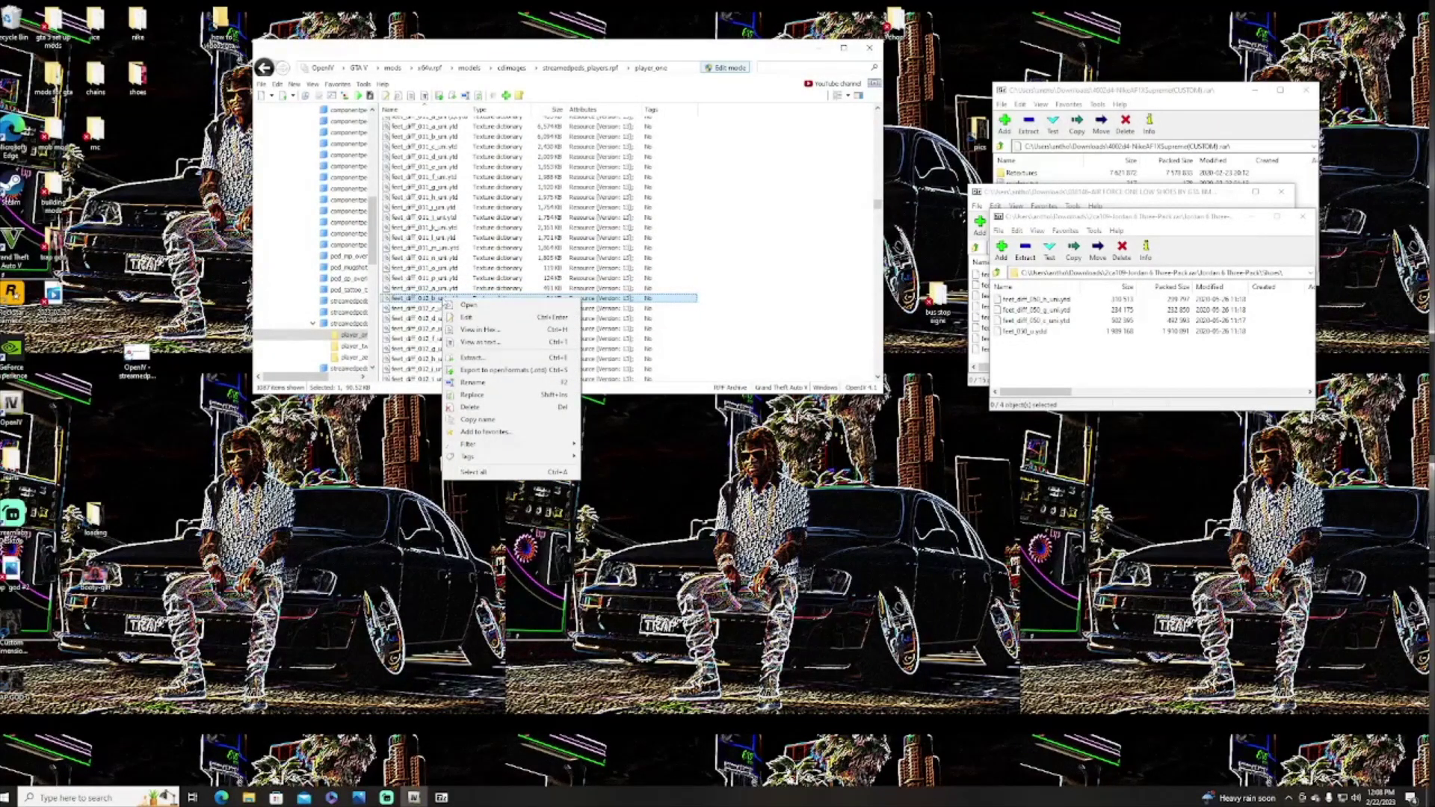
pyautogui.click(471, 394)
pyautogui.scroll(-5, 441, 359)
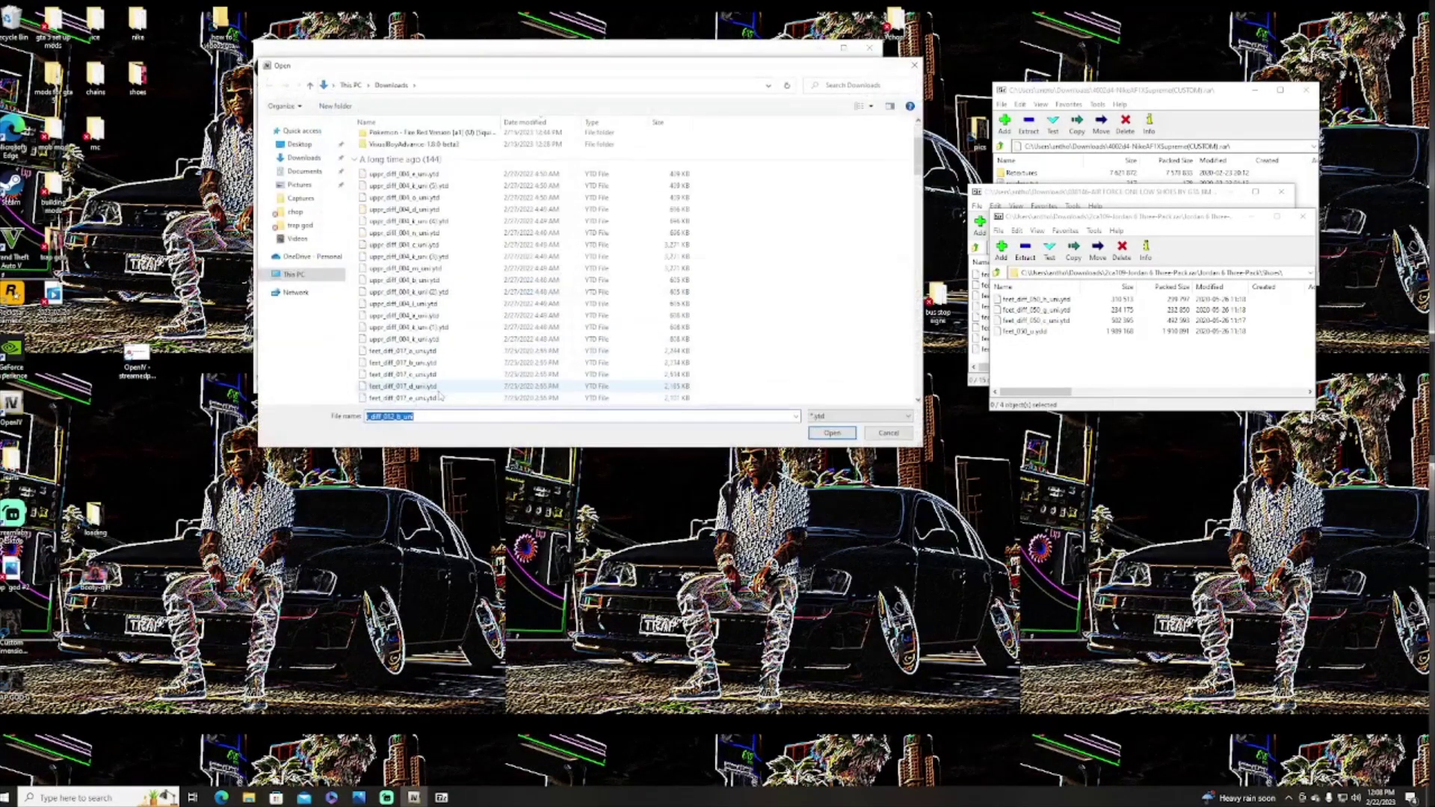
pyautogui.scroll(-10, 441, 396)
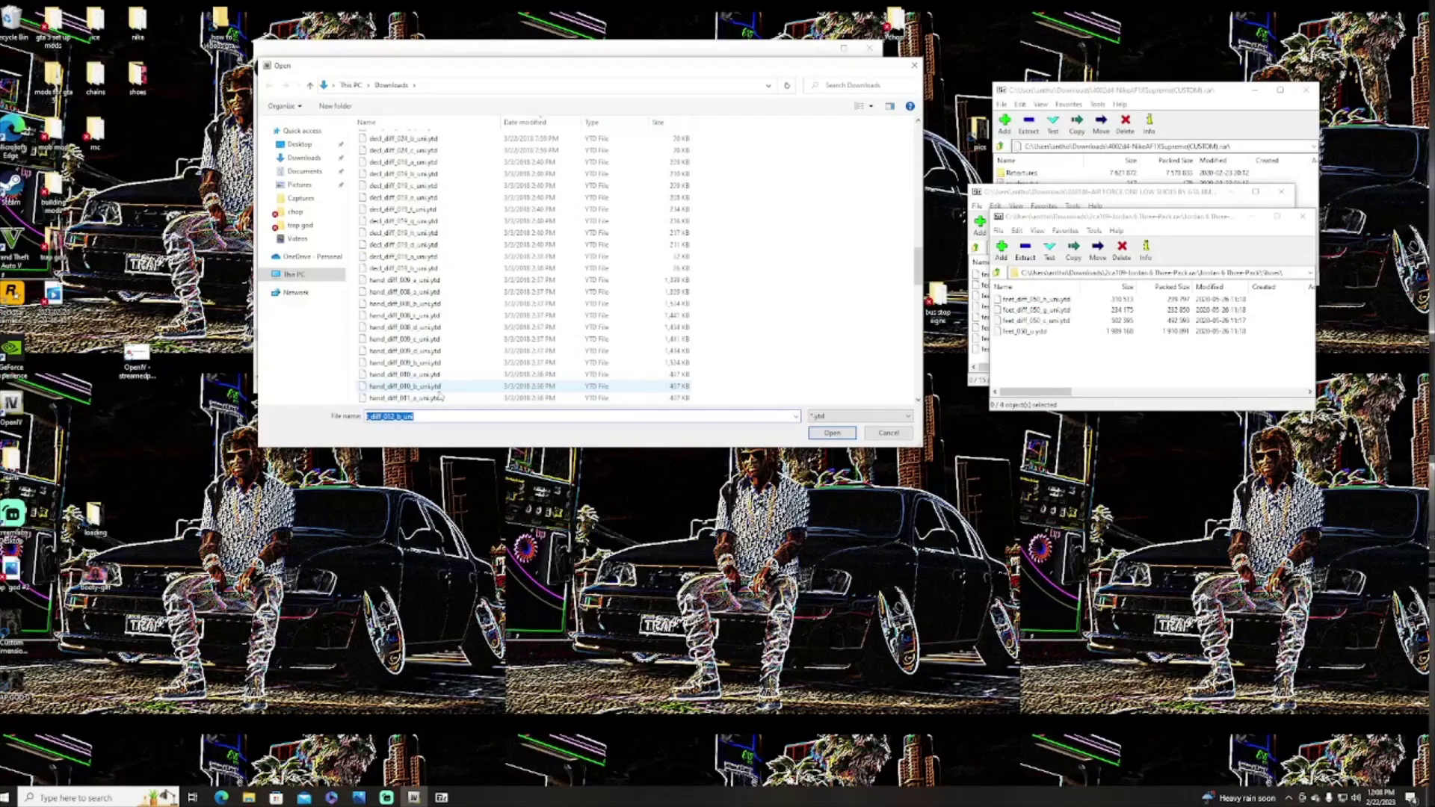
pyautogui.scroll(-10, 441, 396)
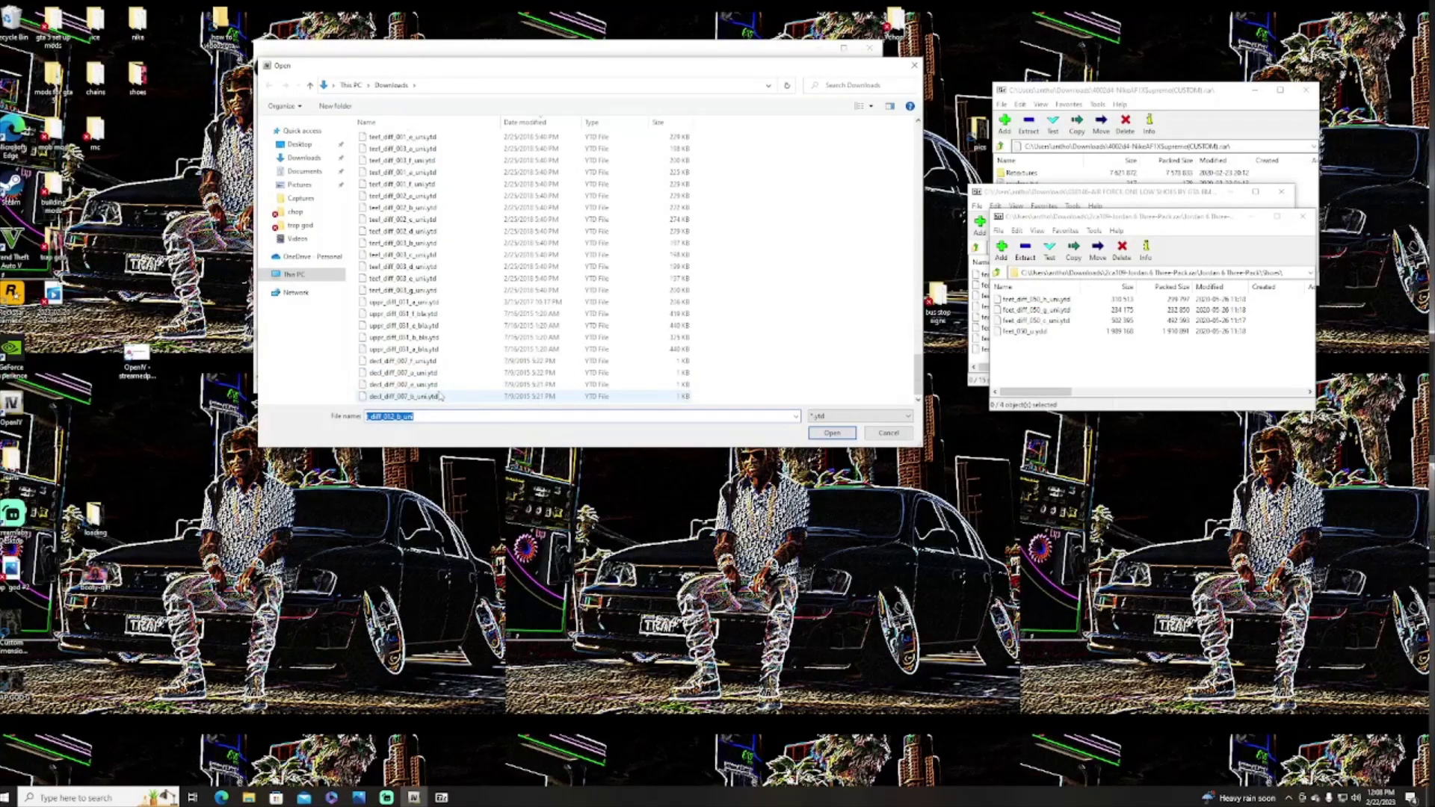
pyautogui.moveTo(918, 378); pyautogui.dragTo(900, 202)
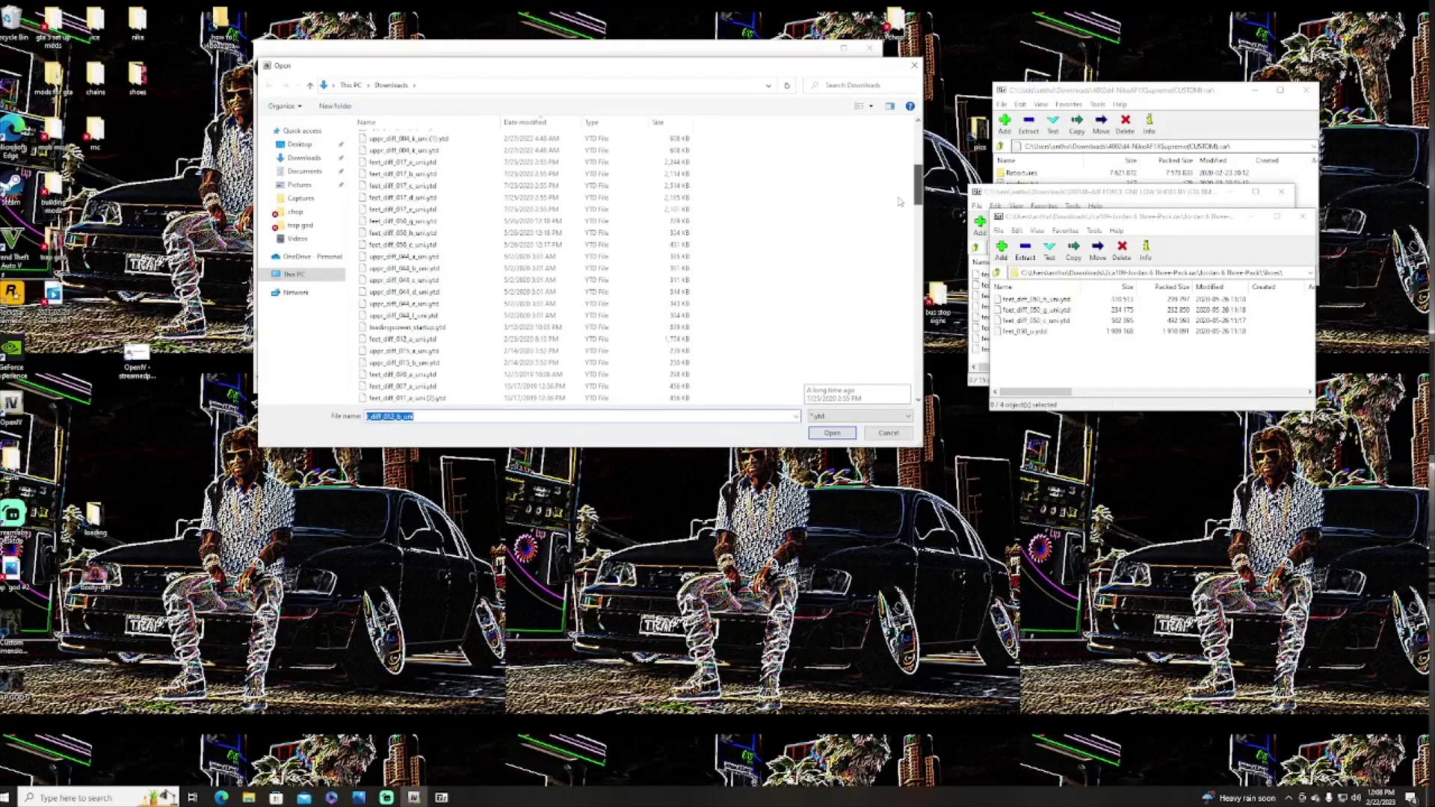
pyautogui.click(423, 223)
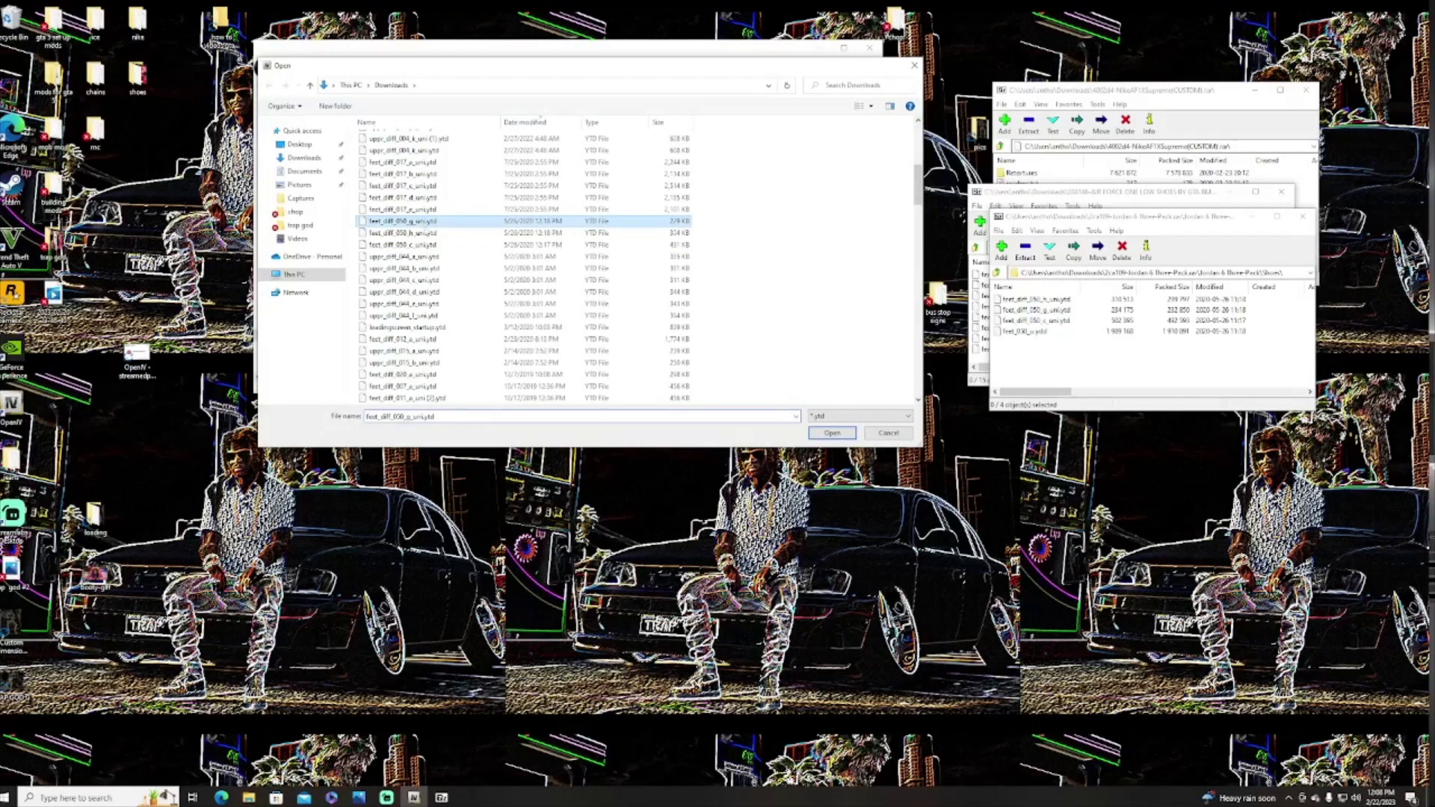
pyautogui.click(850, 434)
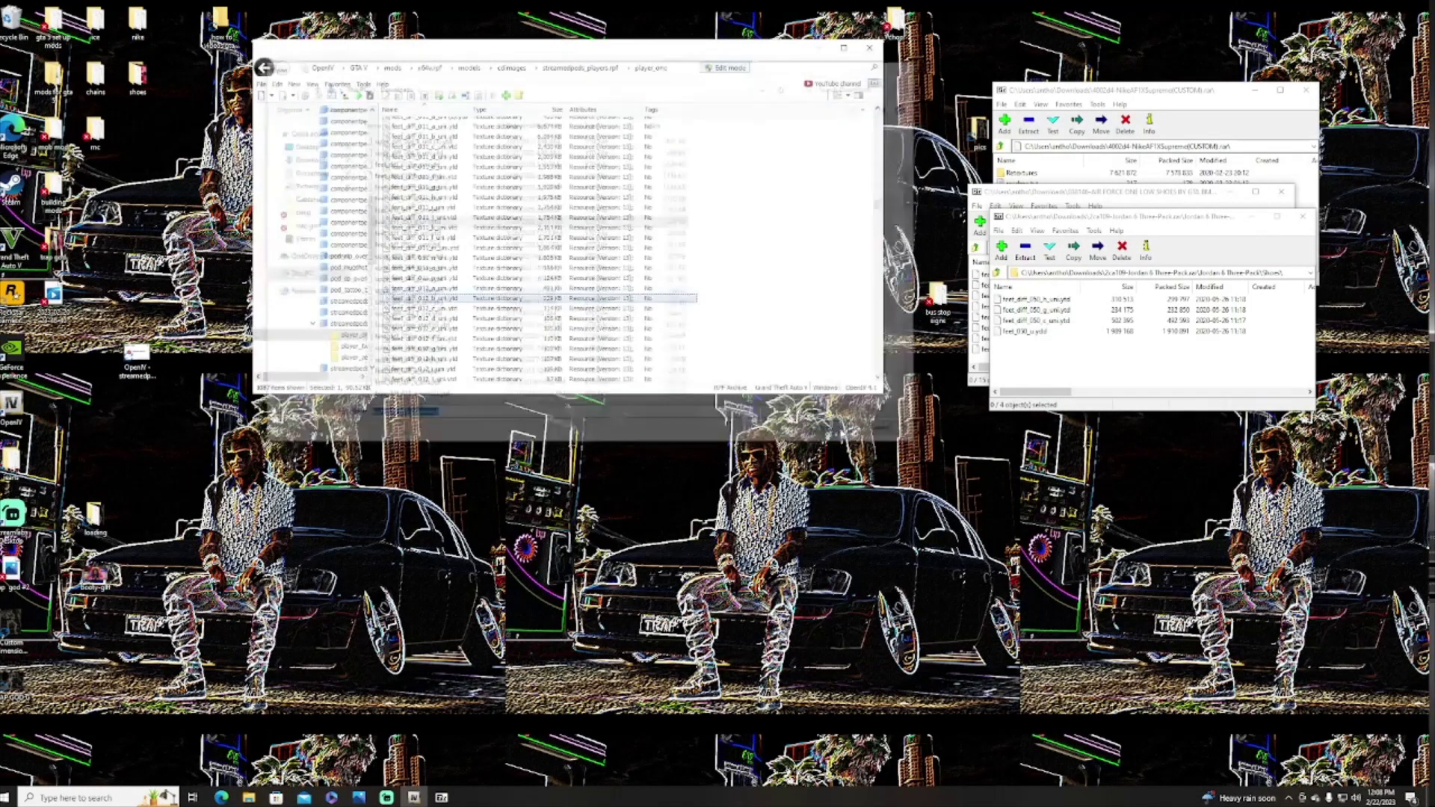
pyautogui.doubleClick(443, 295)
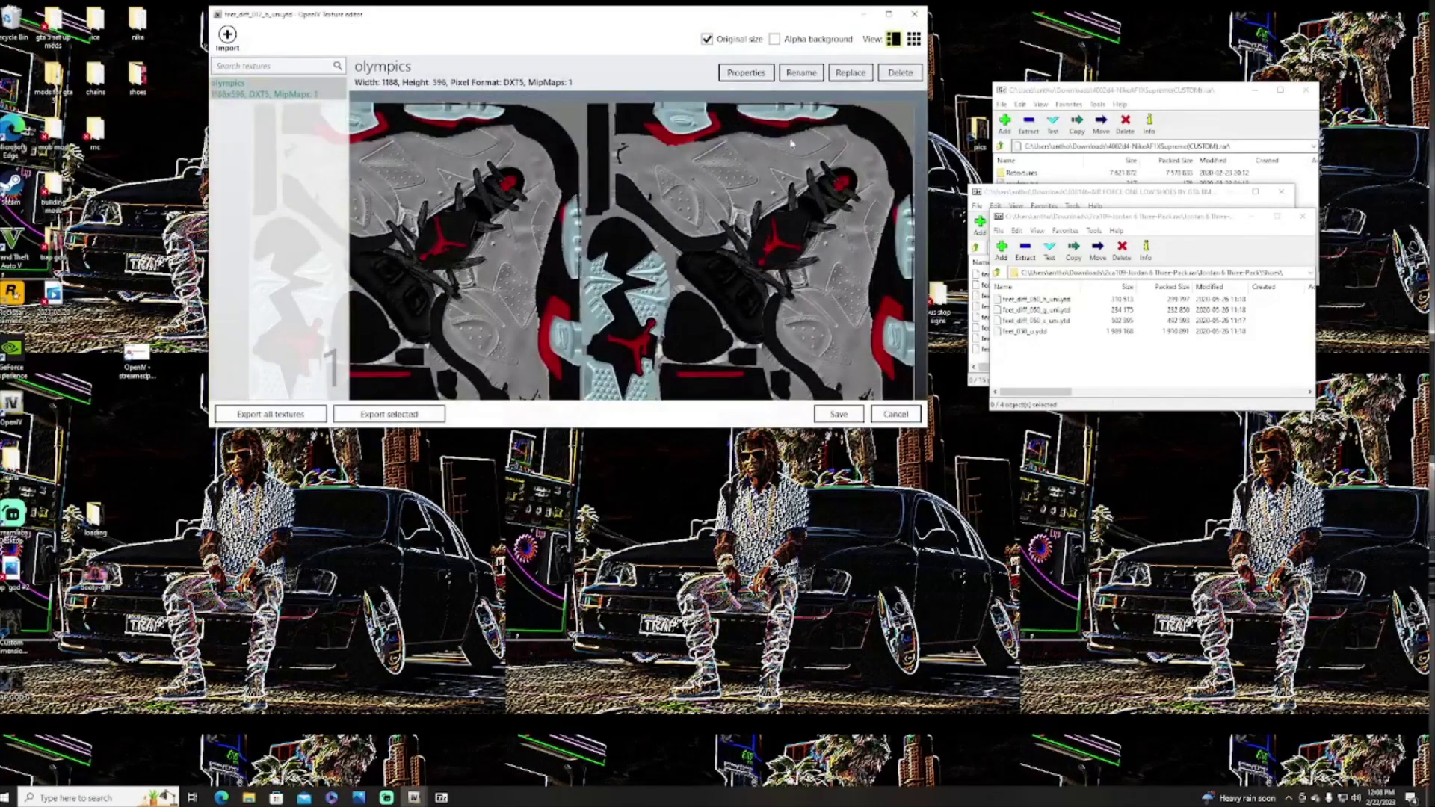
pyautogui.click(913, 15)
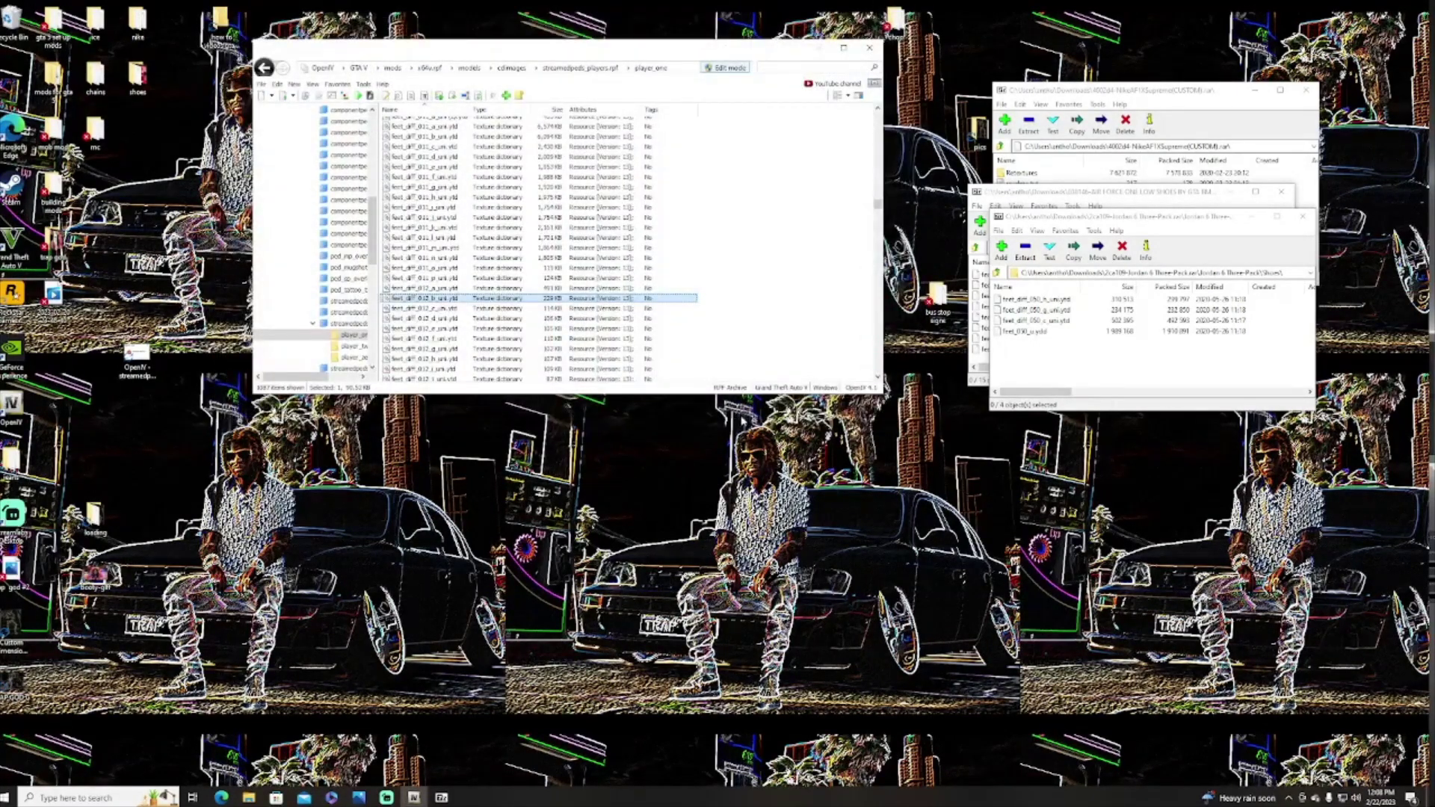
pyautogui.click(443, 309)
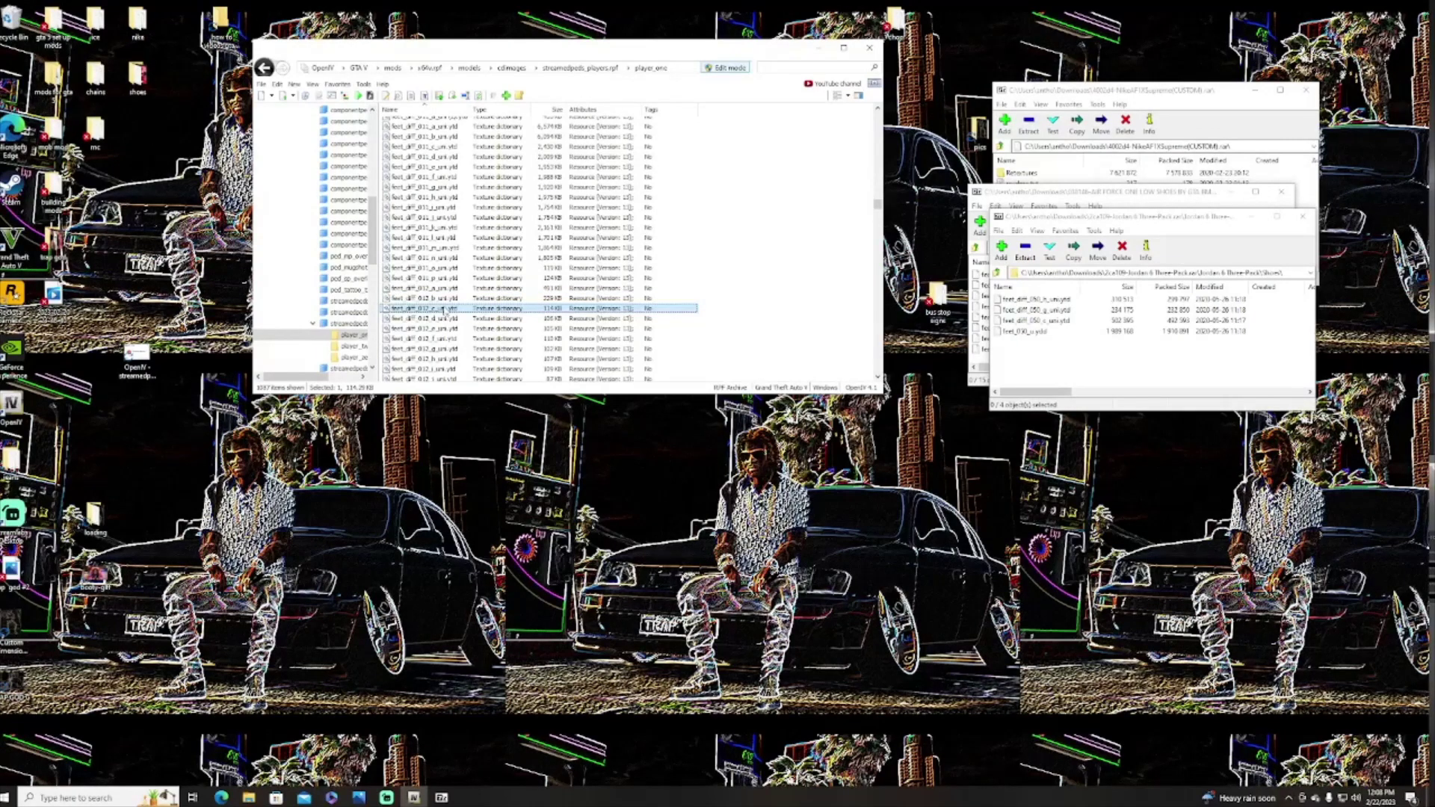
pyautogui.moveTo(1109, 224); pyautogui.dragTo(1090, 402)
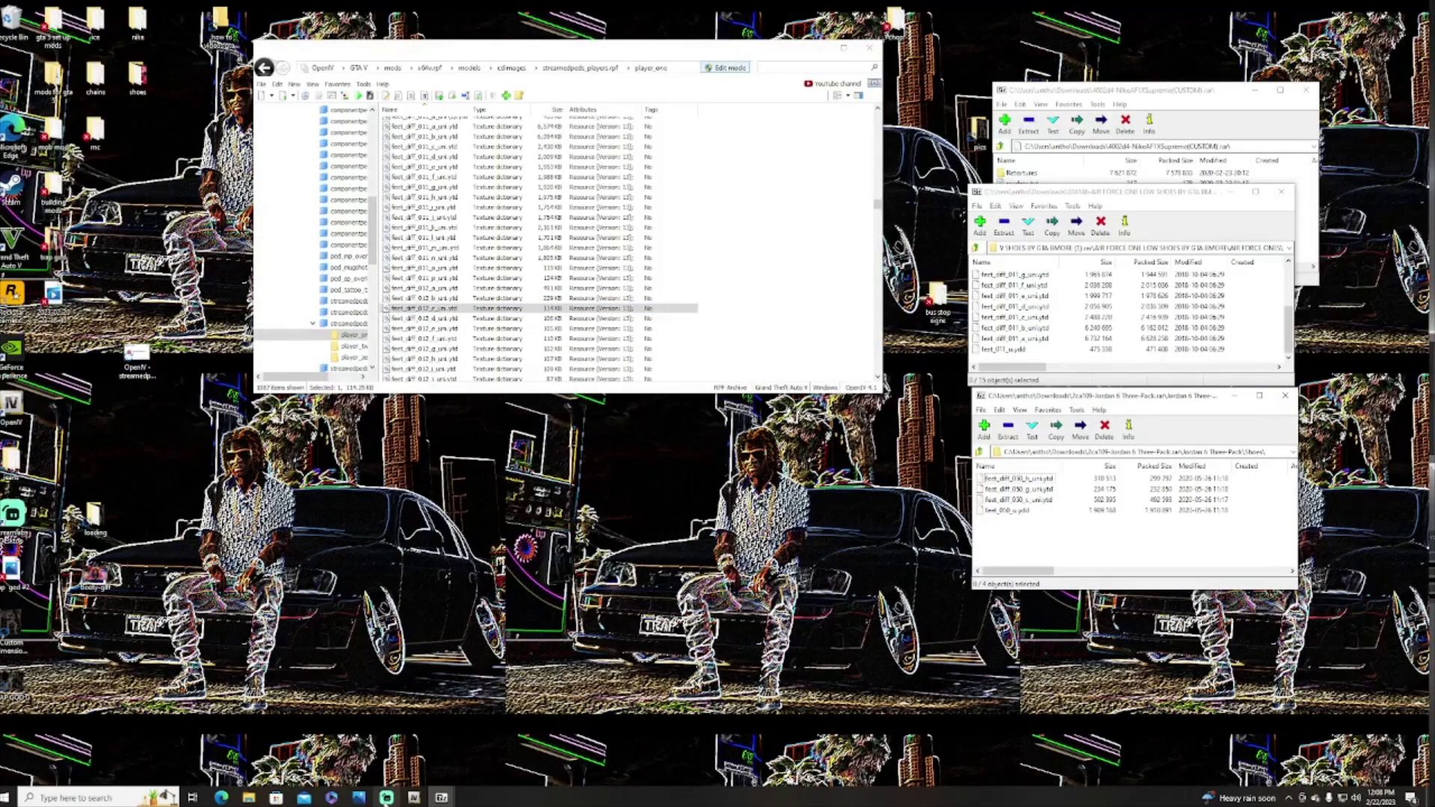
pyautogui.click(386, 798)
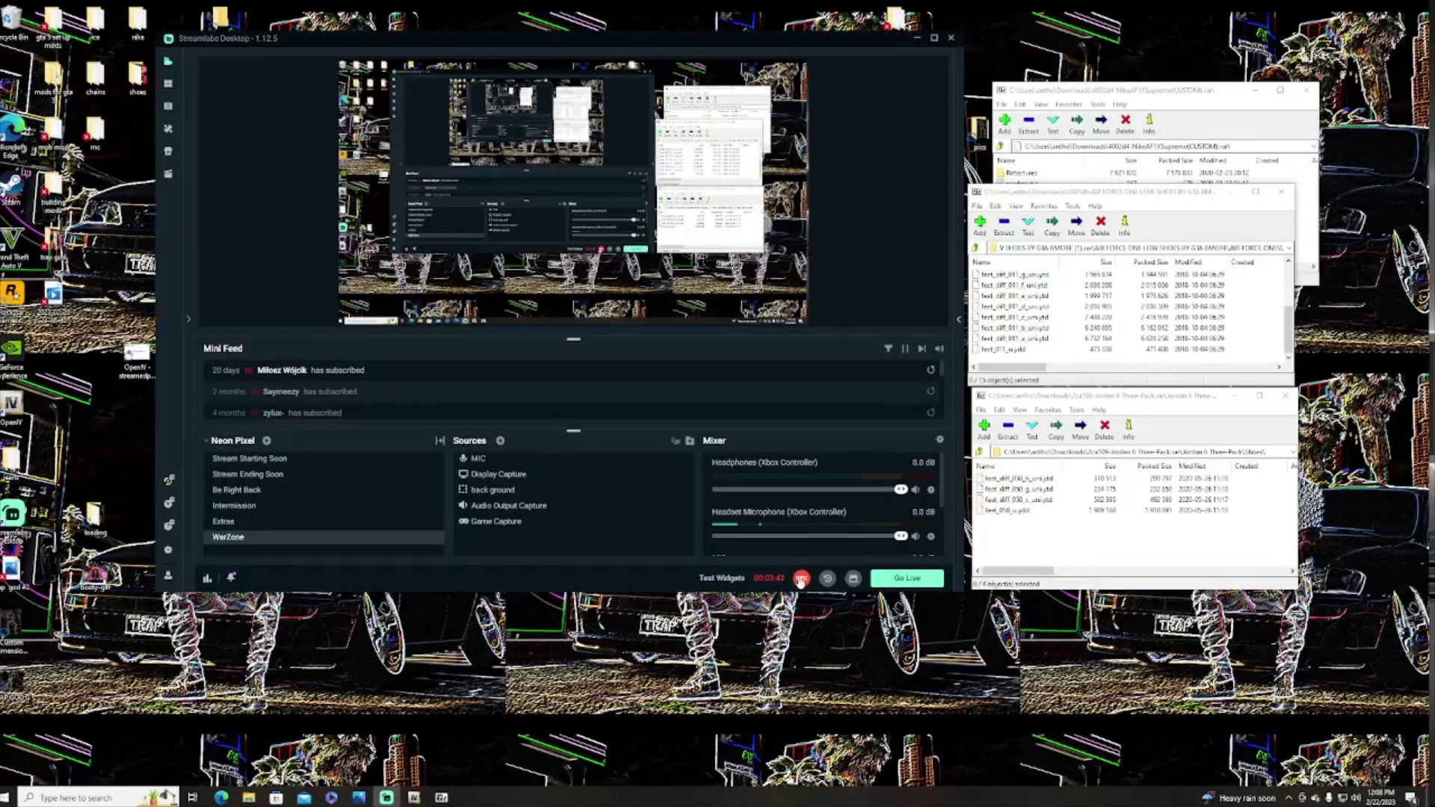